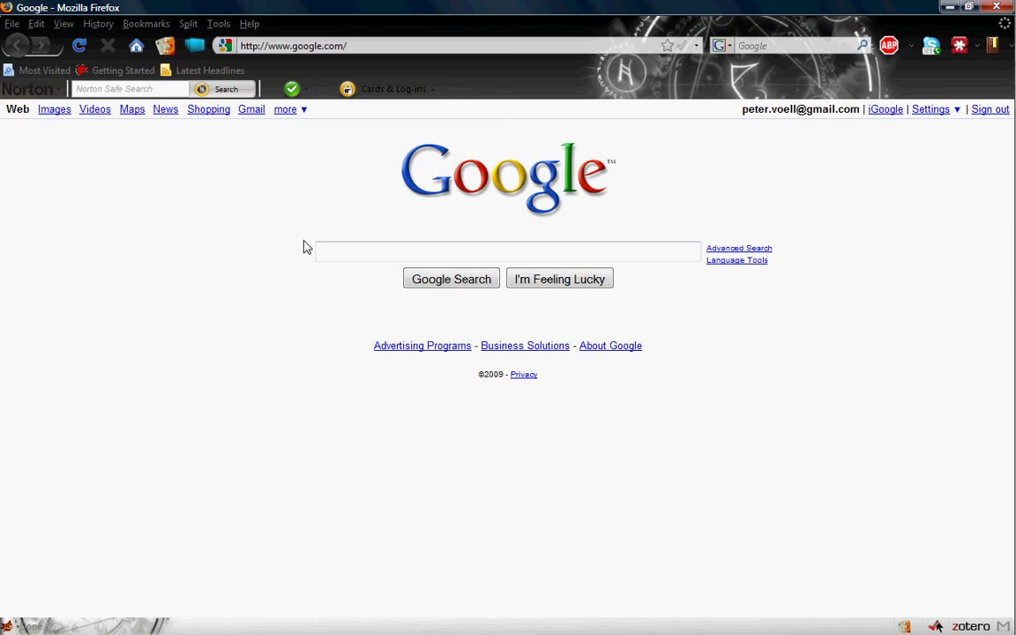
Search Google for the law professor, then open his personal home page from his Case Western faculty profile.
click(332, 252)
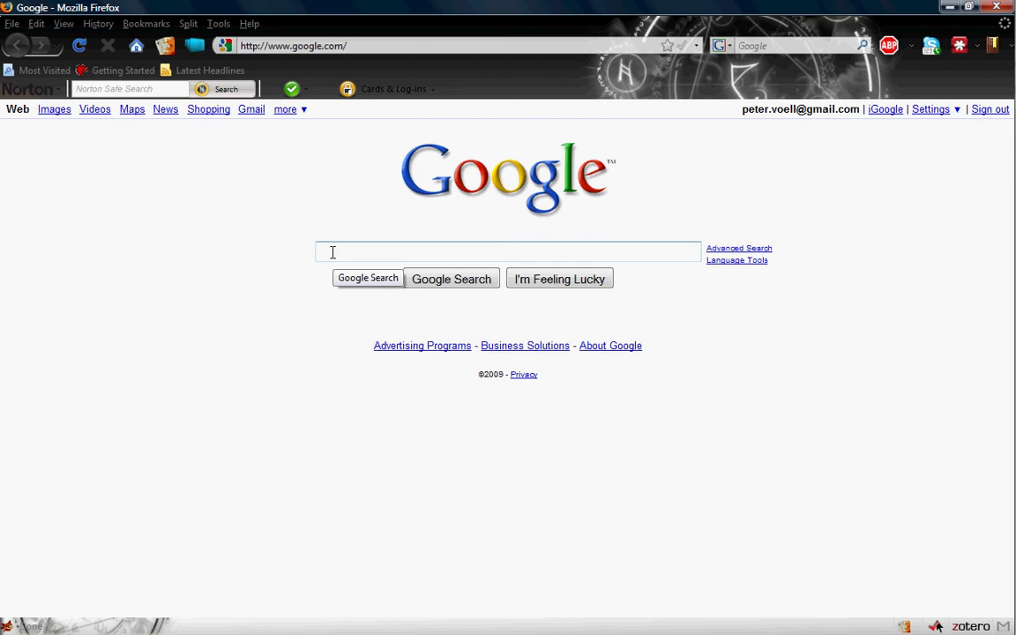
text(jonatha)
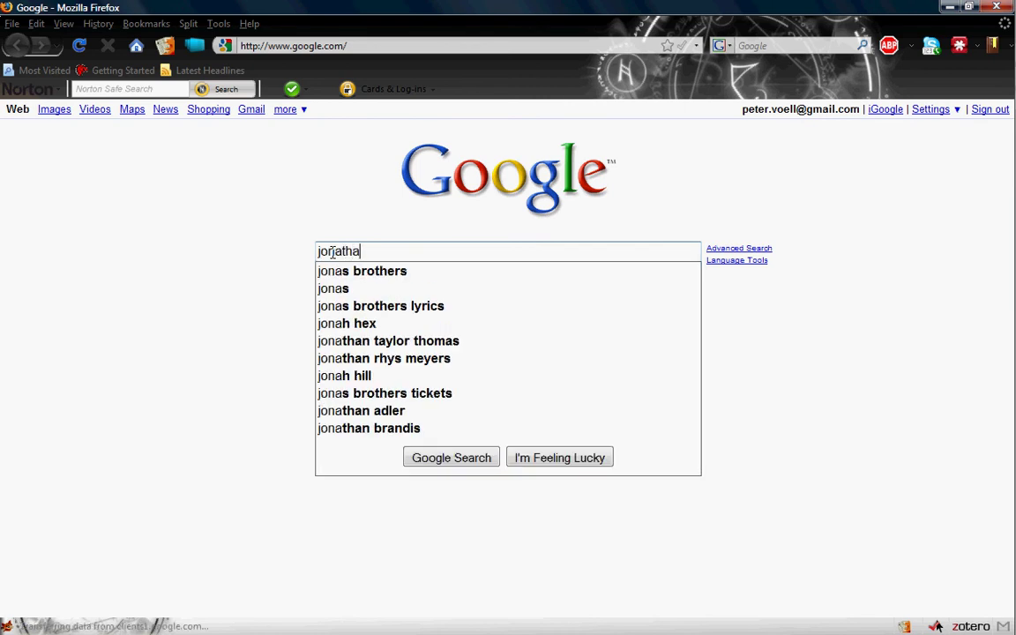
text(n adler)
key(Return)
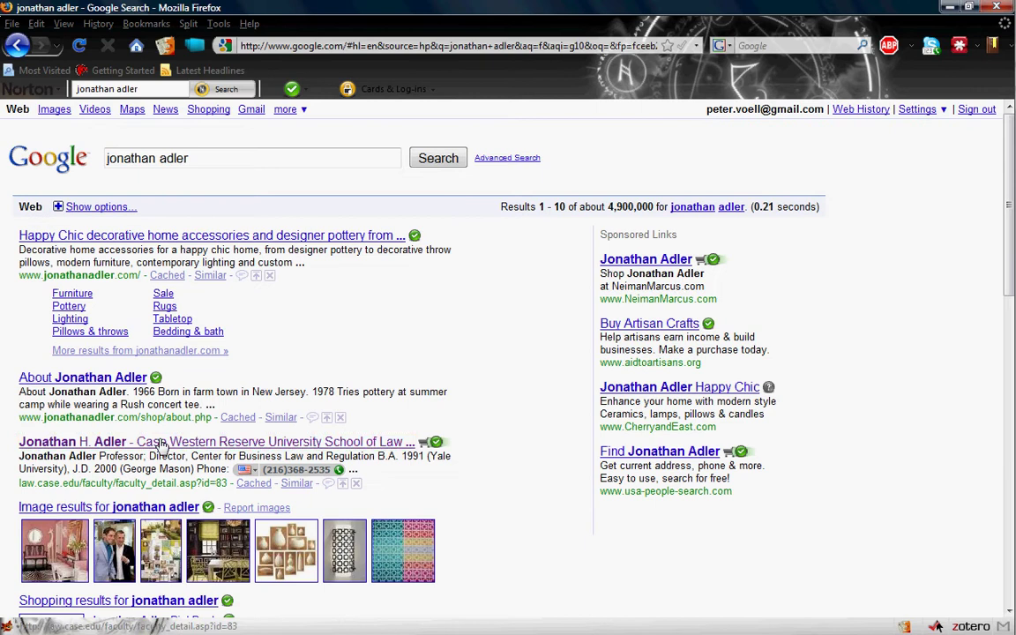
click(161, 446)
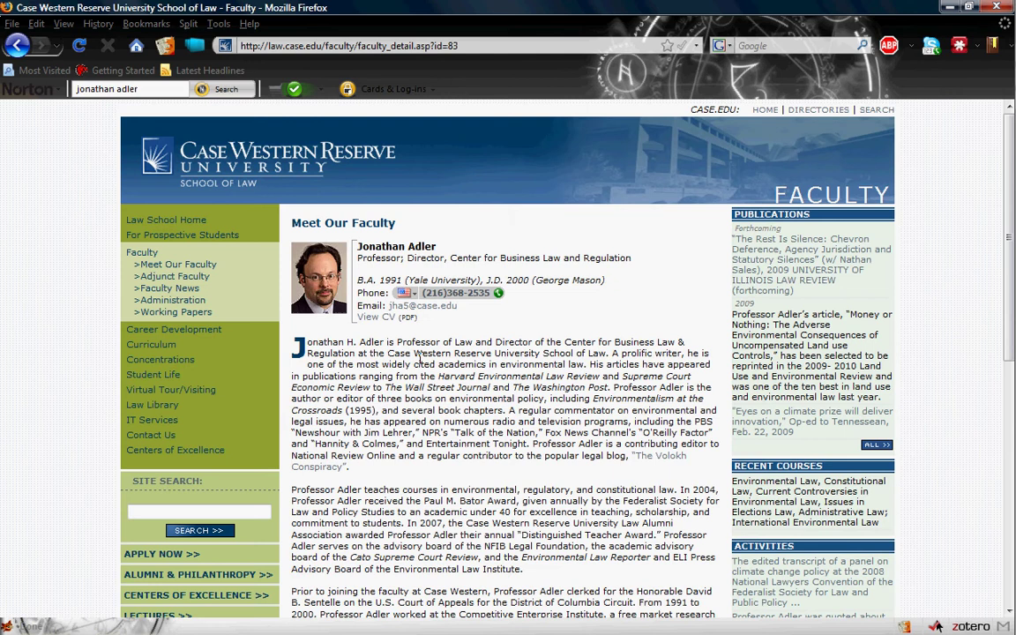
scroll(420, 358, down, 10)
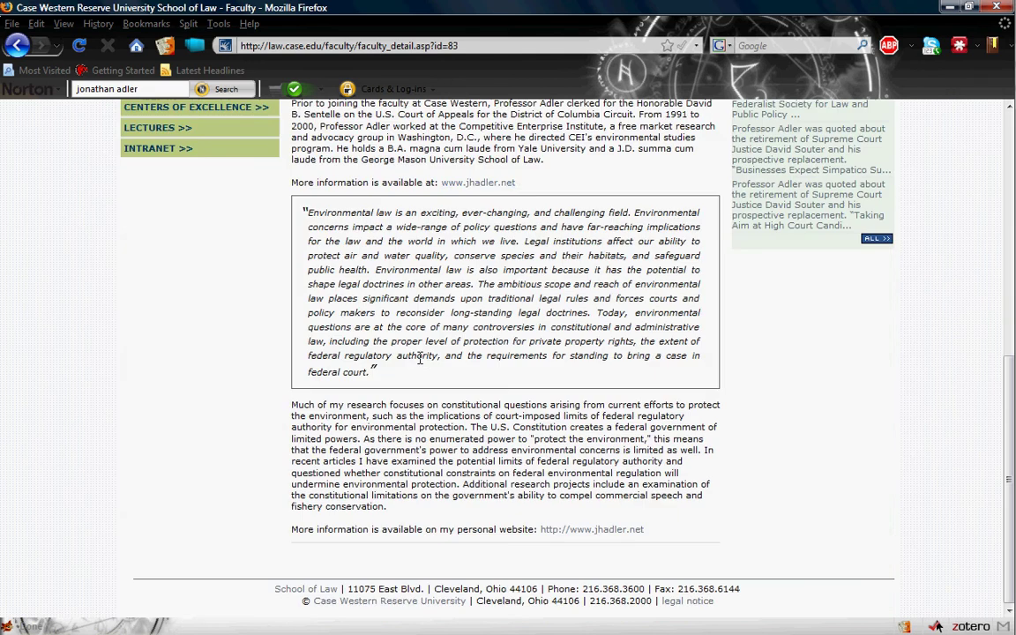
click(477, 183)
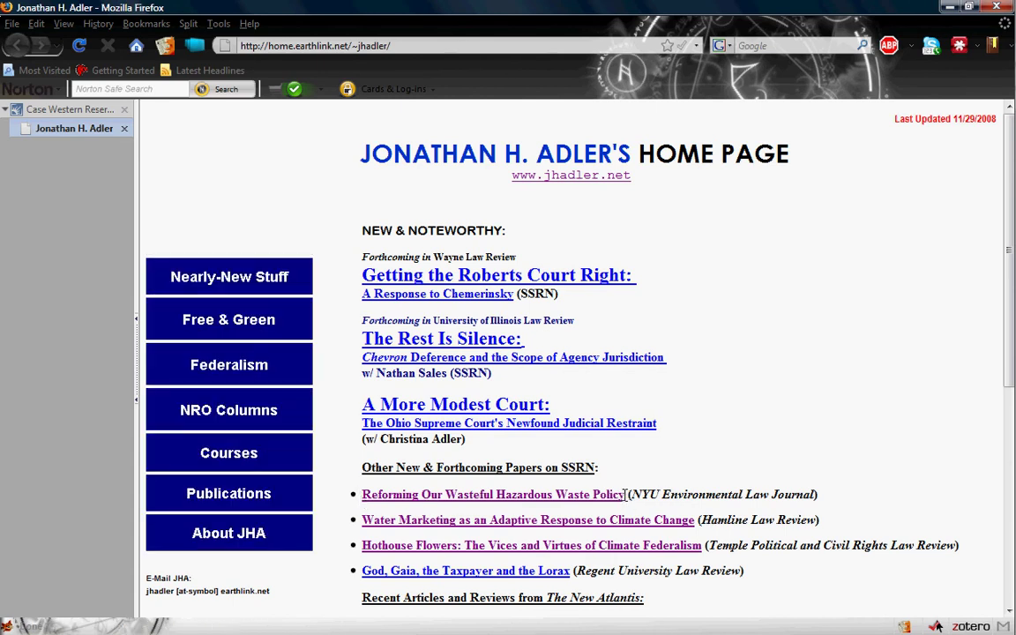
Search the web for 'Reforming Our Wasteful Hazardous Waste Policy' and open the paper's PDF.
drag(625, 494, 366, 500)
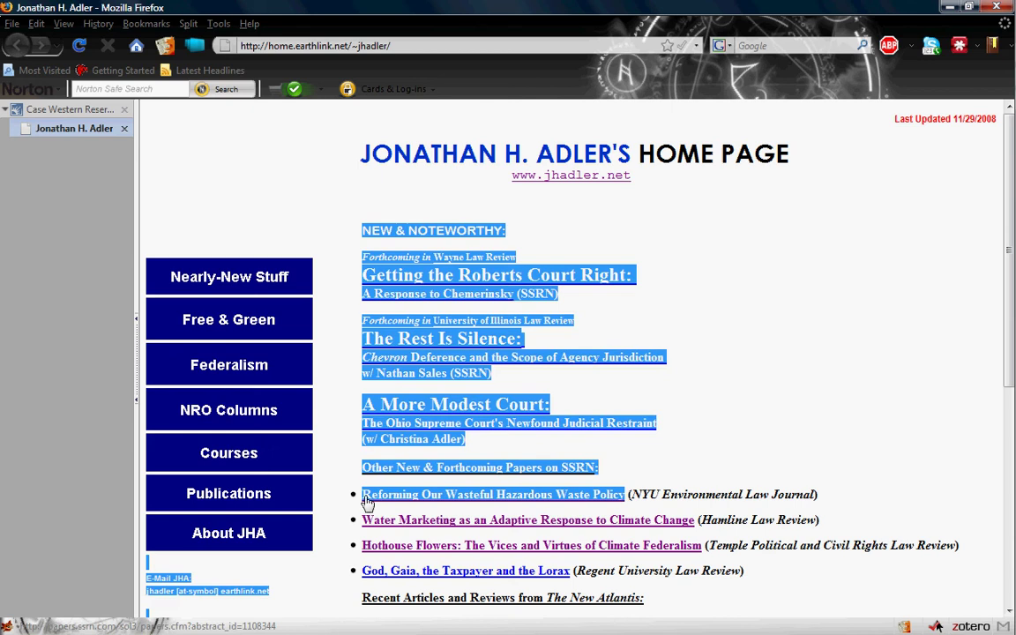
click(572, 472)
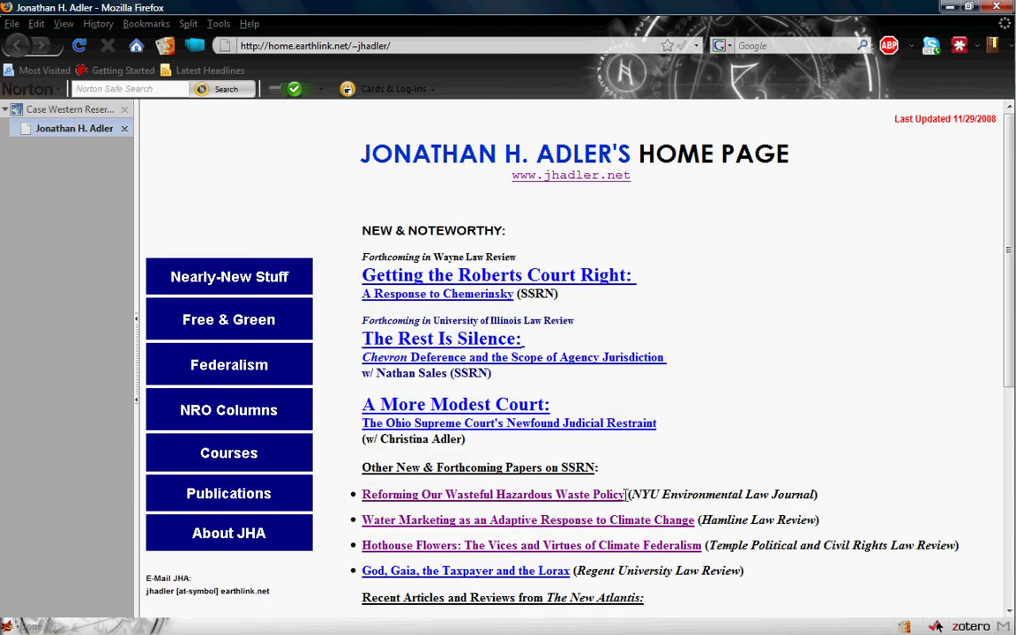
drag(626, 494, 361, 499)
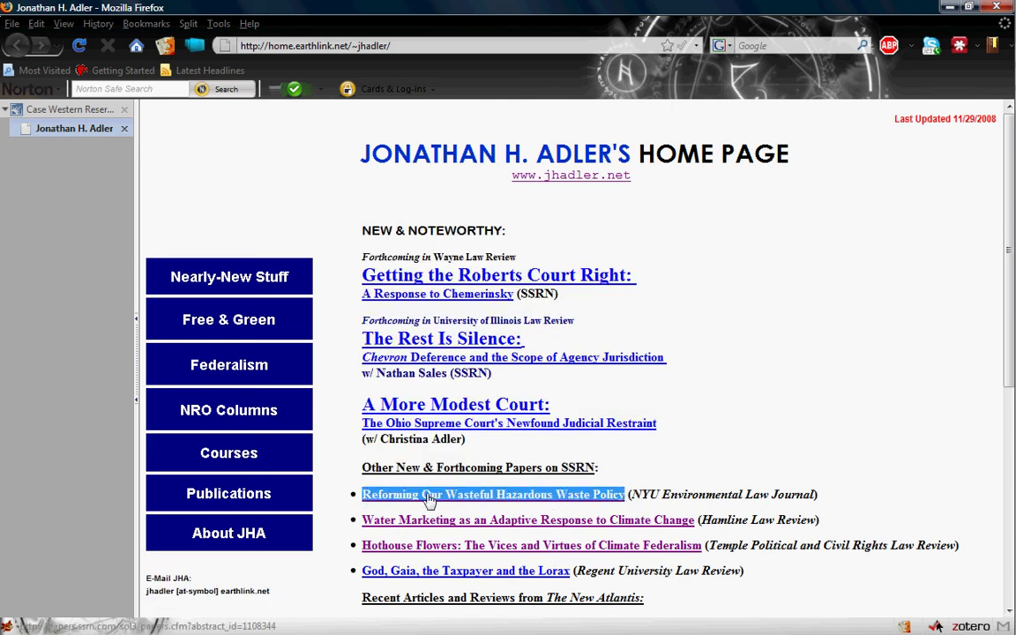
drag(429, 499, 756, 46)
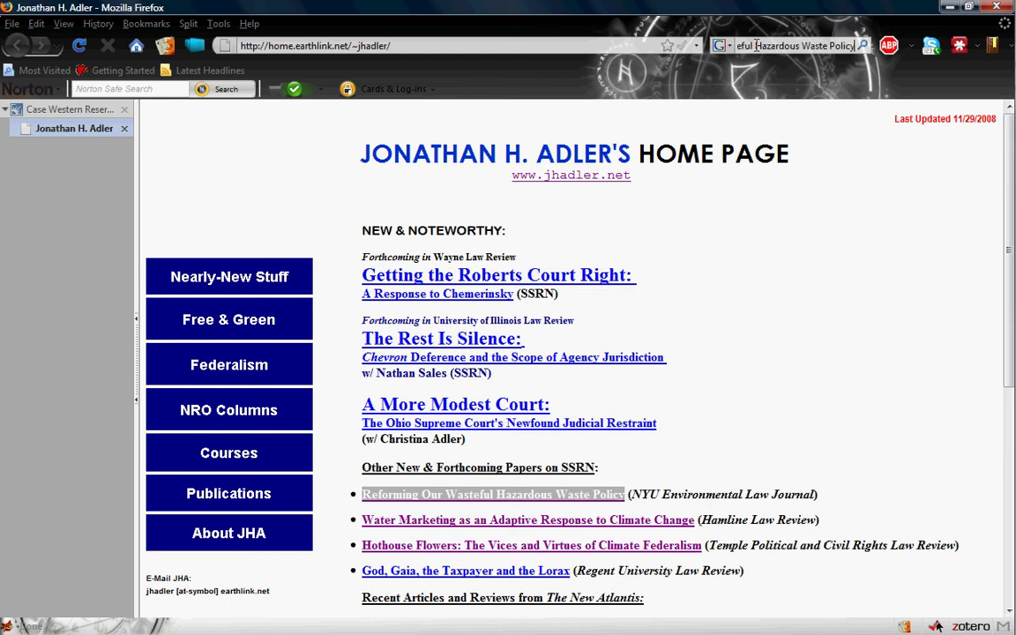
key(Return)
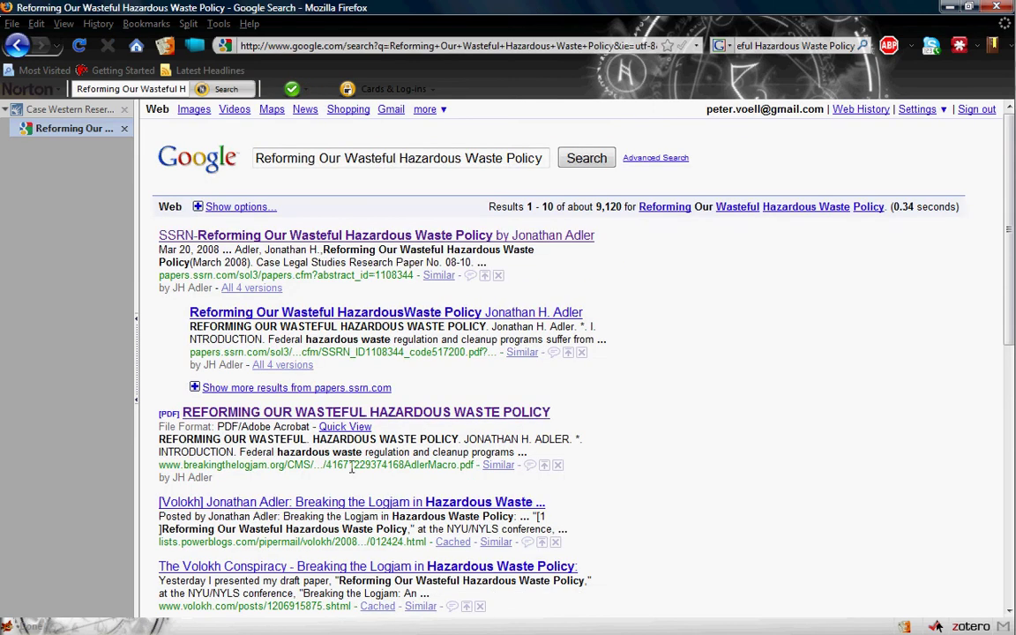
click(309, 414)
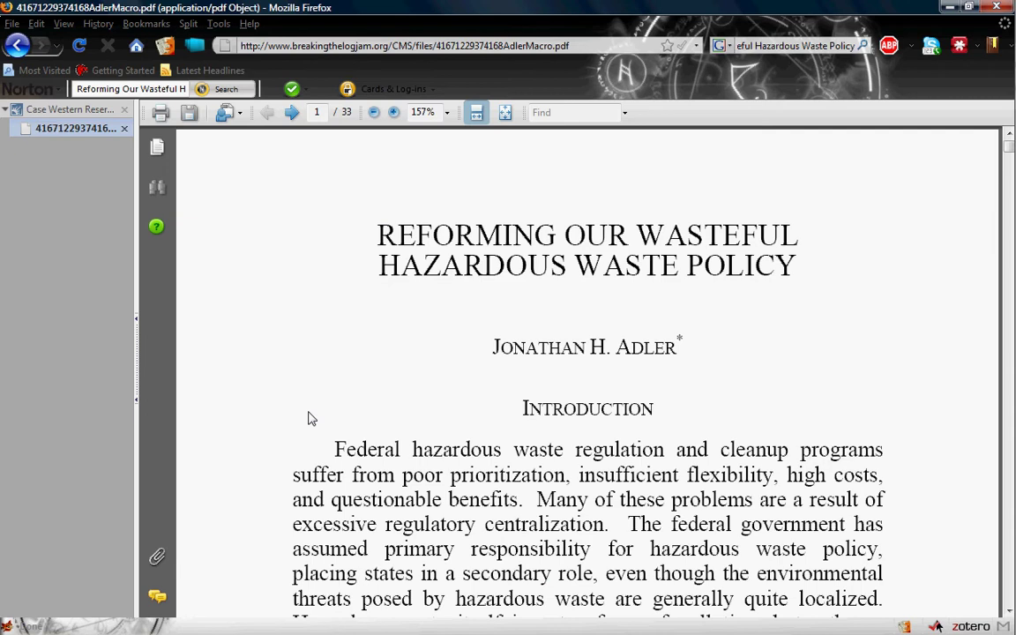
Scroll the PDF past the title and author to the Introduction's first paragraph.
scroll(308, 418, down, 15)
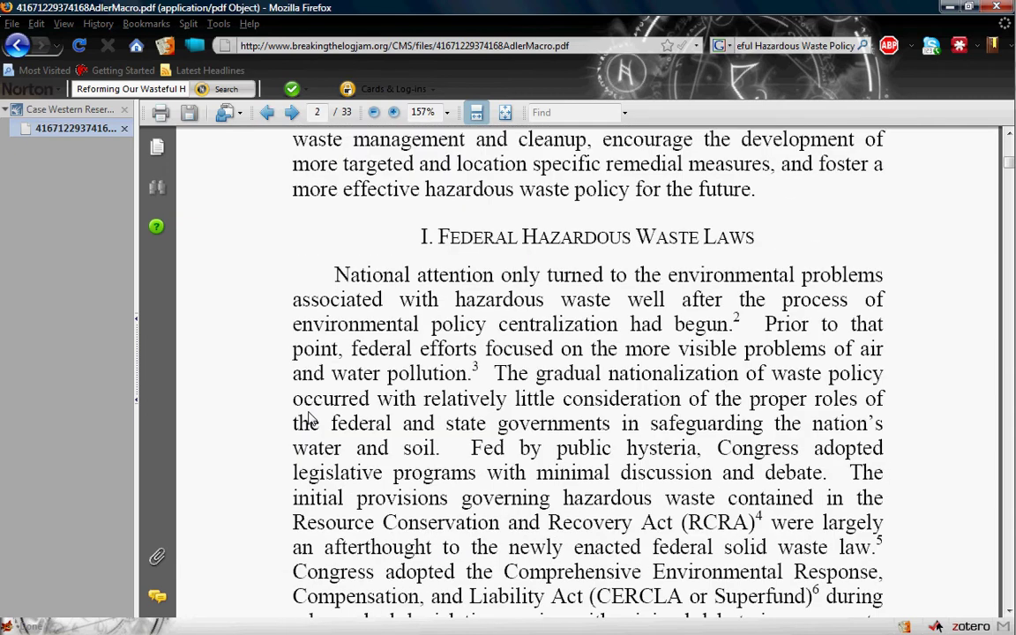
scroll(642, 286, up, 15)
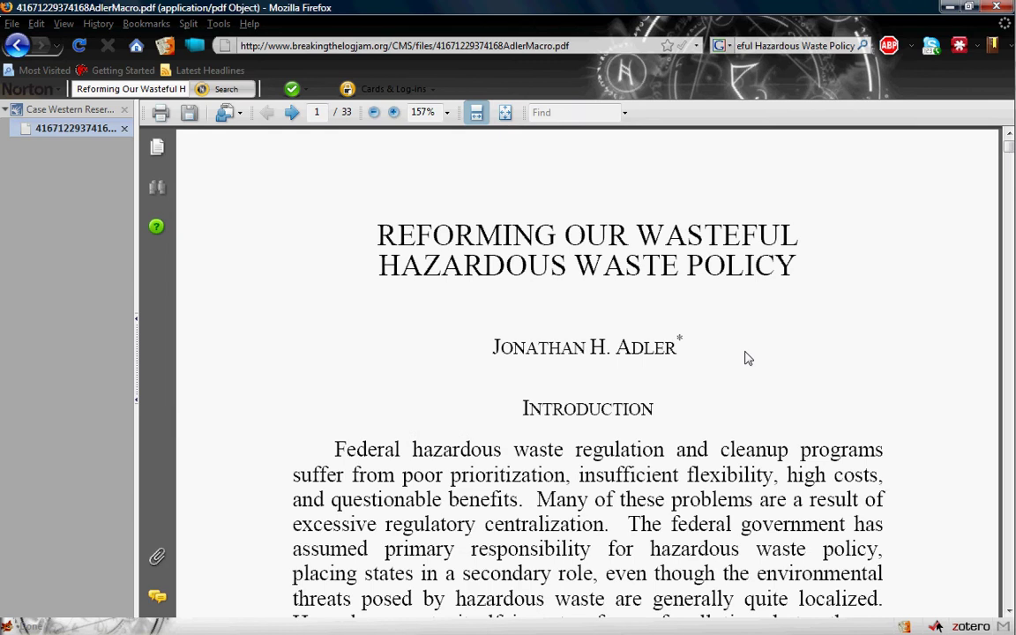
scroll(746, 357, down, 3)
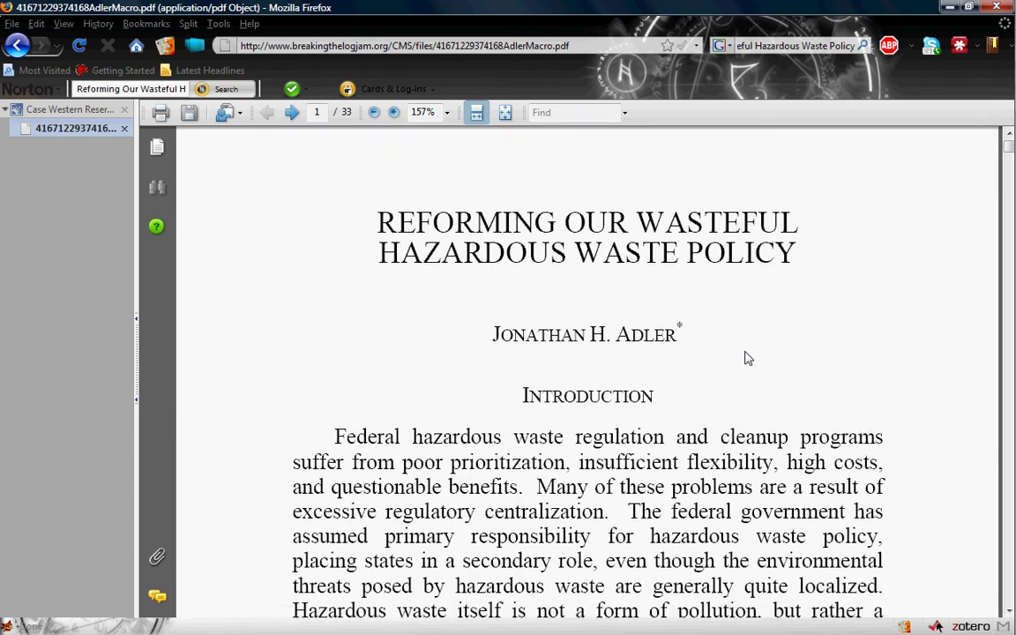
scroll(746, 357, down, 2)
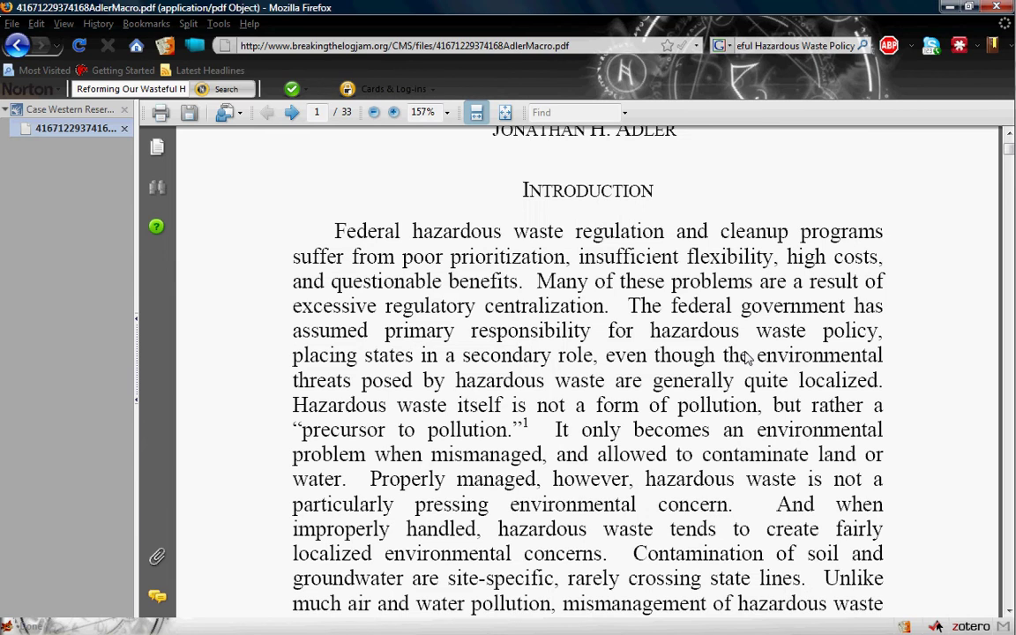
scroll(746, 358, down, 3)
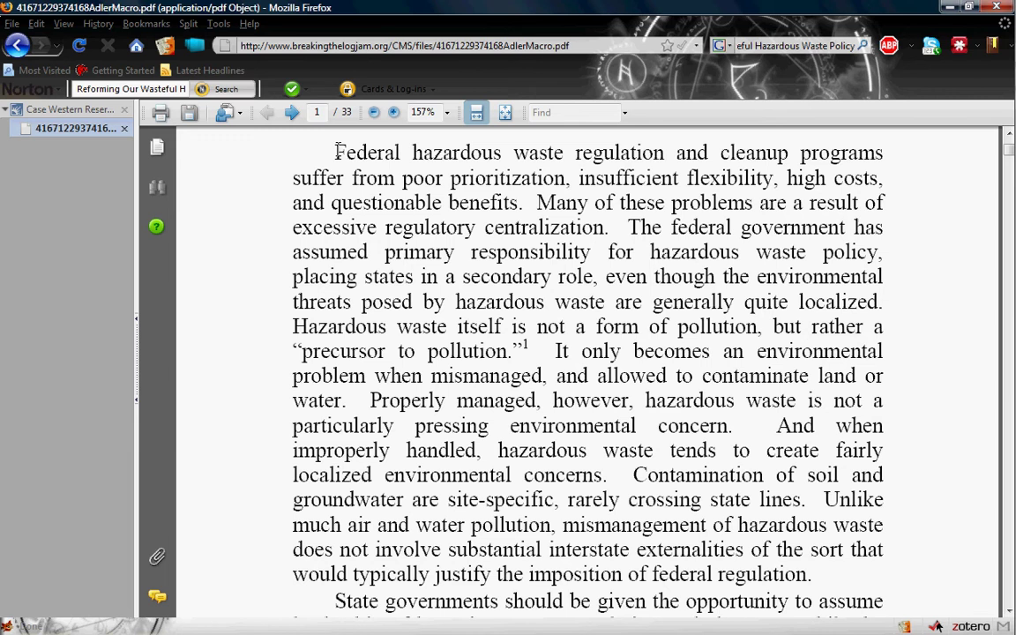
Copy the PDF's introduction paragraph into the blank Word document as text only.
drag(328, 152, 814, 574)
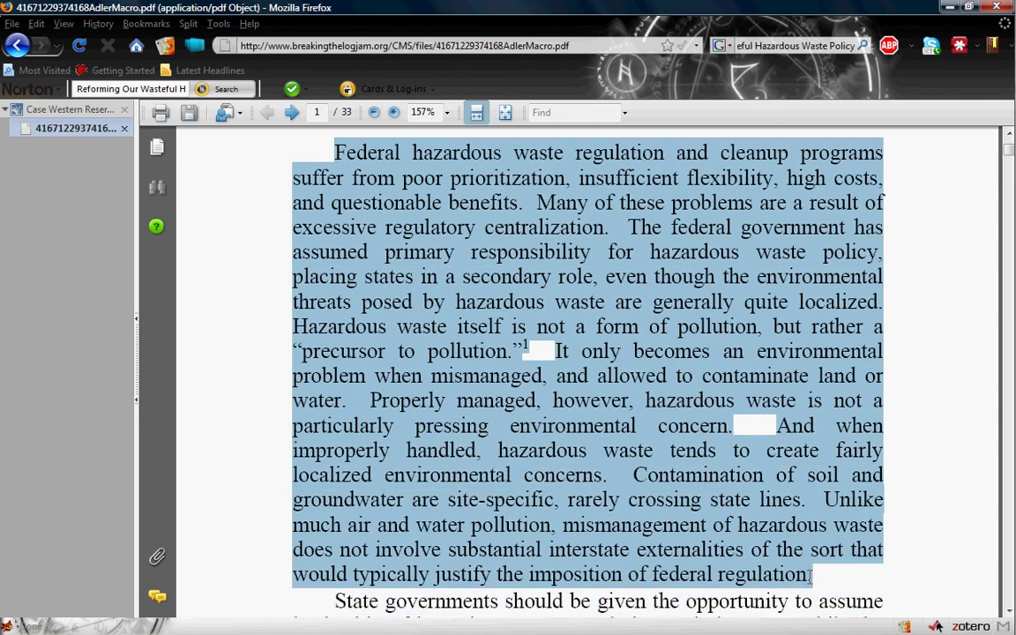
key(super+Tab)
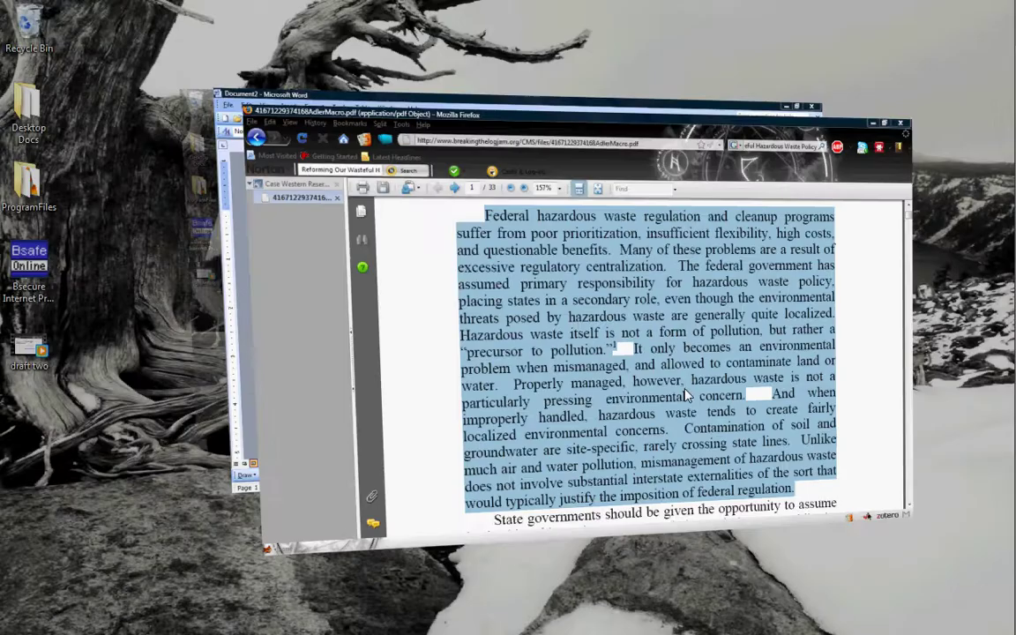
key(super+Tab)
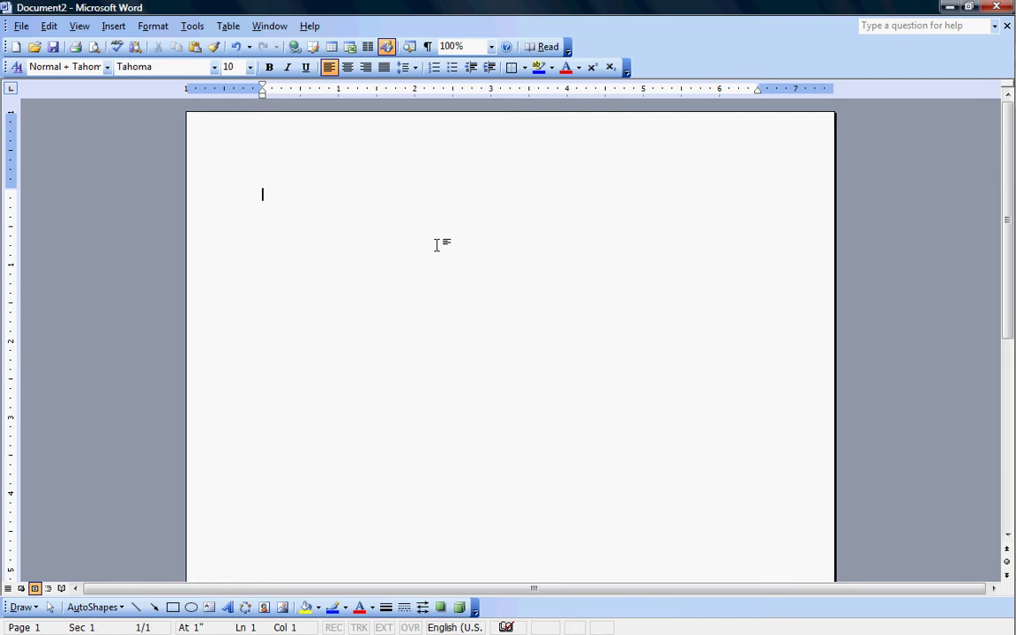
text("Federal hazardous waste regulation and cleanup programs suffer from poor prioritization, insufficient flexibility, high costs, and questionable benefits. Many of these problems are a result of excessive regulatory centralization. The federal government has assumed primary responsibility for hazardous waste policy, placing states in a secondary role, even though the environmental threats posed by hazardous waste are generally quite localized. Hazardous waste itself is not a form of pollution, but rather a "precursor to pollution."1 It only becomes an environmental problem when mismanaged, and allowed to contaminate land or water. Properly managed, however, hazardous waste is not a particularly pressing environmental concern. And when improperly handled, hazardous waste tends to create fairly localized environmental concerns. Contamination of soil and groundwater are site-specific, rarely crossing state lines. Unlike much air and water pollution, mismanagement of hazardous waste does not involve substantial interstate externalities of the sort that would typically justify the imposition of federal regulation.)
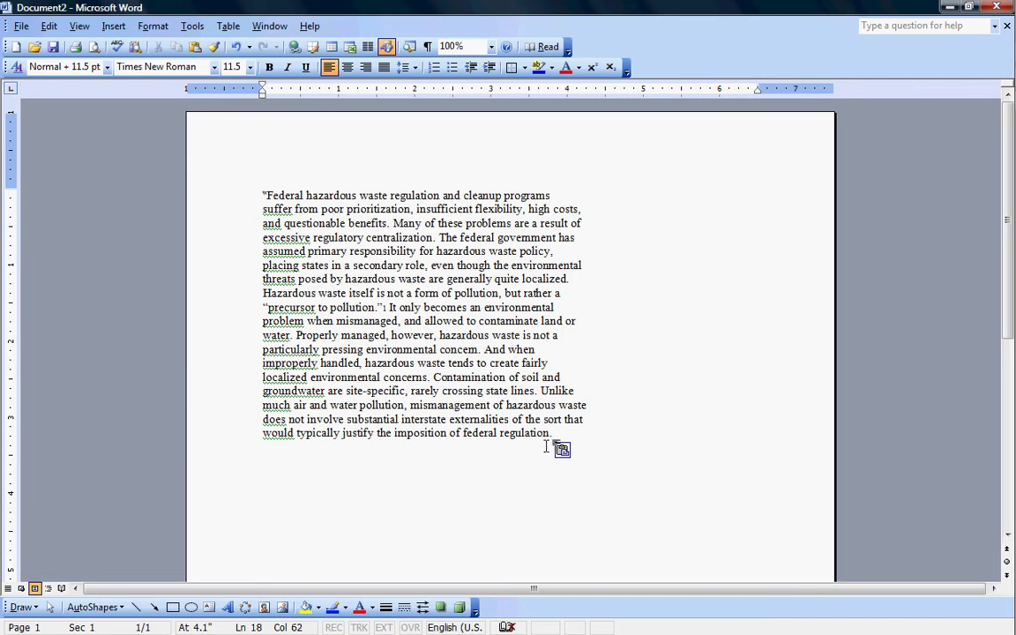
click(573, 457)
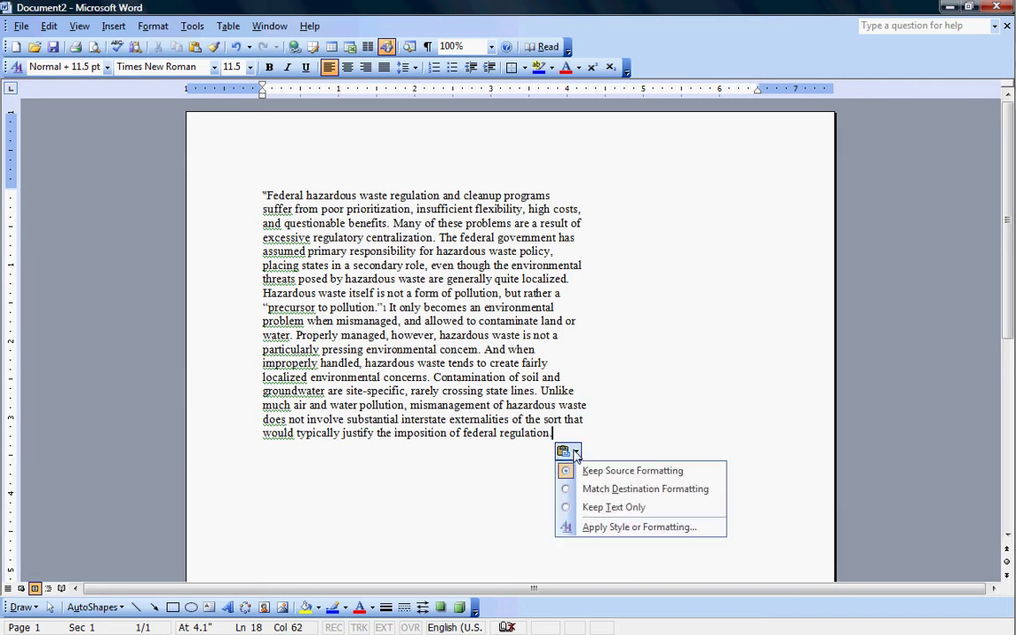
click(615, 508)
Remove the stray line breaks so the pasted passage reads as one continuous paragraph.
click(255, 208)
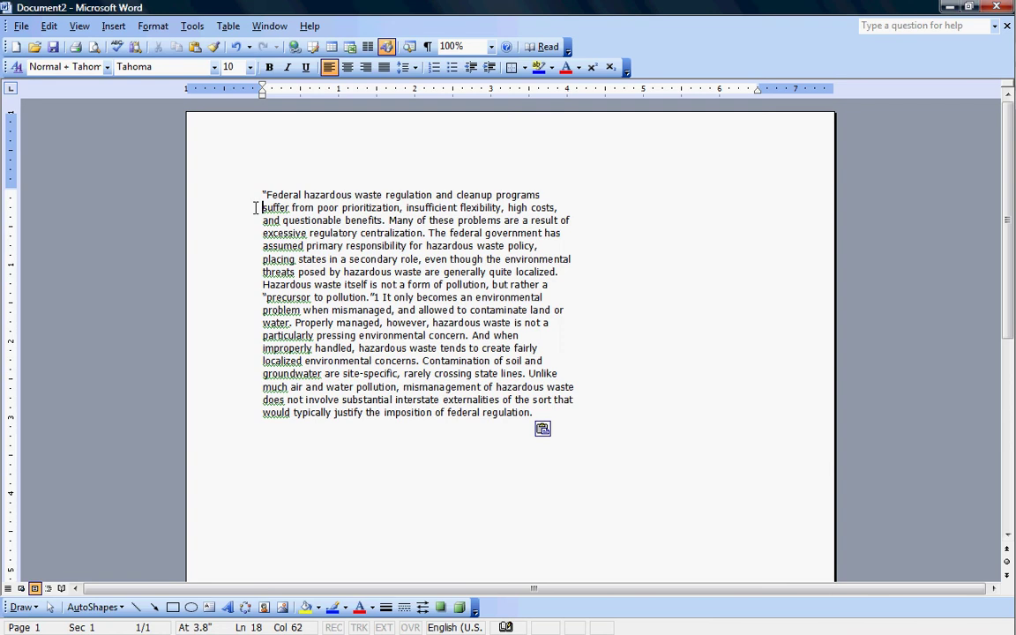
key(BackSpace)
key(Down)
key(Delete)
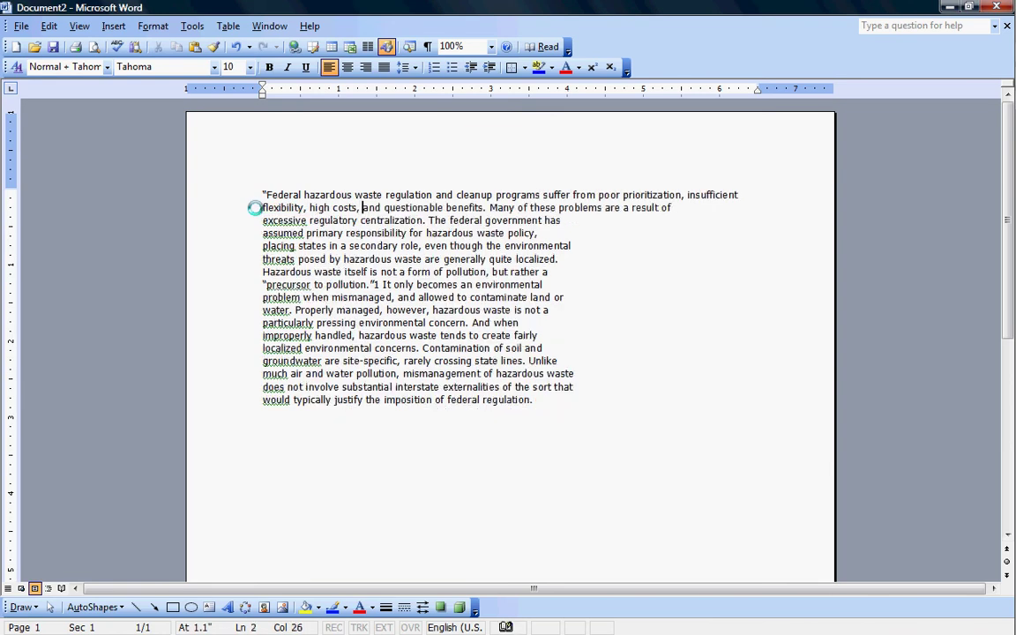
key(End)
key(Delete)
key(End)
key(Delete)
key(End)
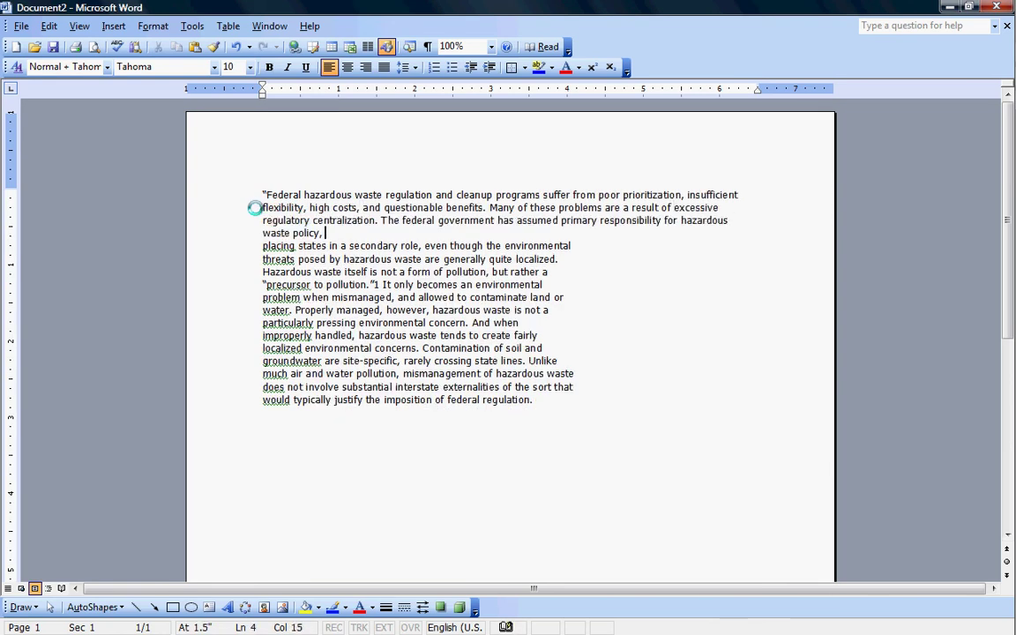
key(Delete)
key(End)
key(Delete)
key(End)
key(Delete)
key(End)
key(Delete)
key(End)
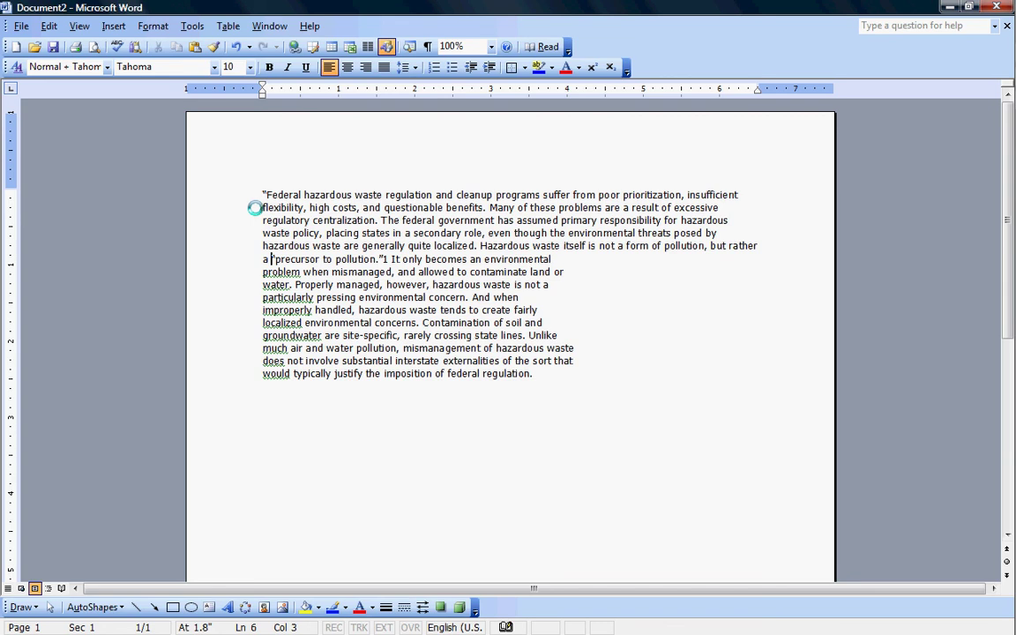
key(Delete)
key(End)
key(Delete)
key(End)
key(Delete)
key(End)
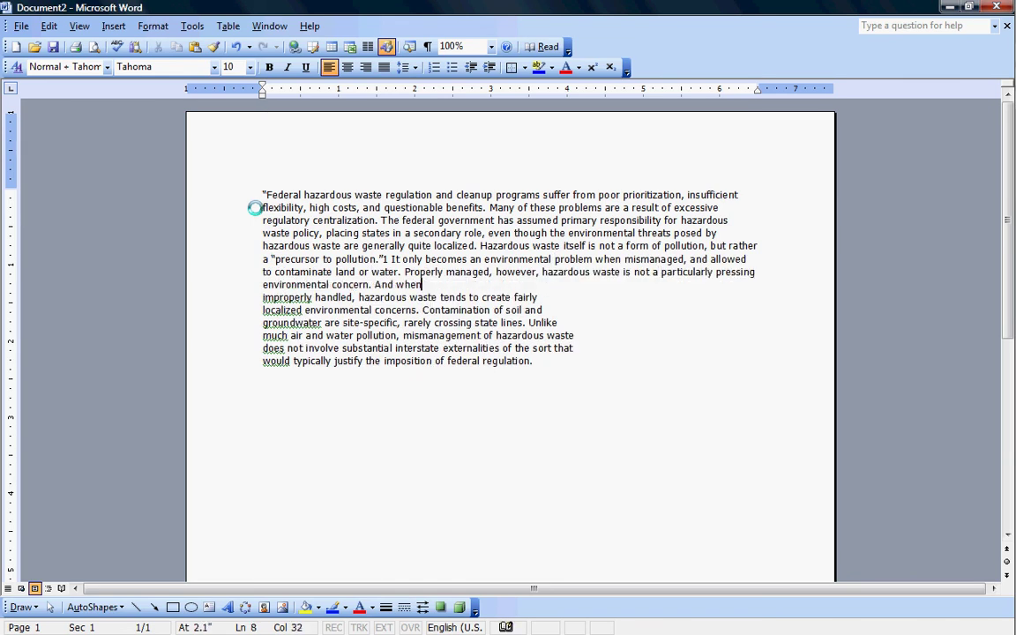
key(Delete)
key(End)
key(Delete)
key(End)
Add the closing quotation mark after 'regulation.' and join the remaining broken lines.
key(Down)
key(Down)
key(Down)
key(End)
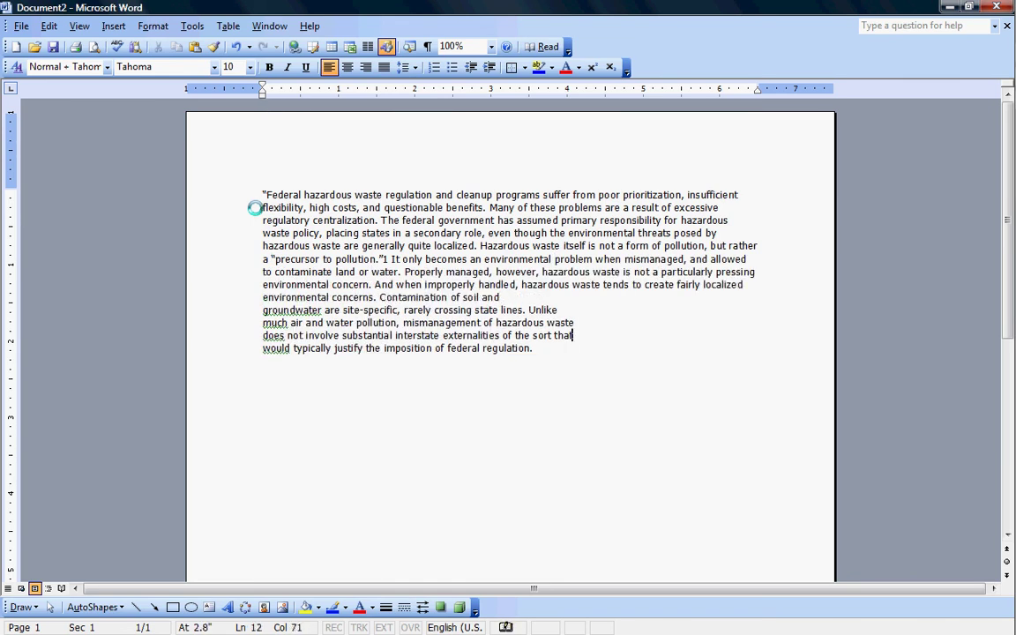
key(Down)
key(End)
text(")
key(Up)
key(Up)
key(Up)
key(Up)
key(End)
key(Delete)
key(End)
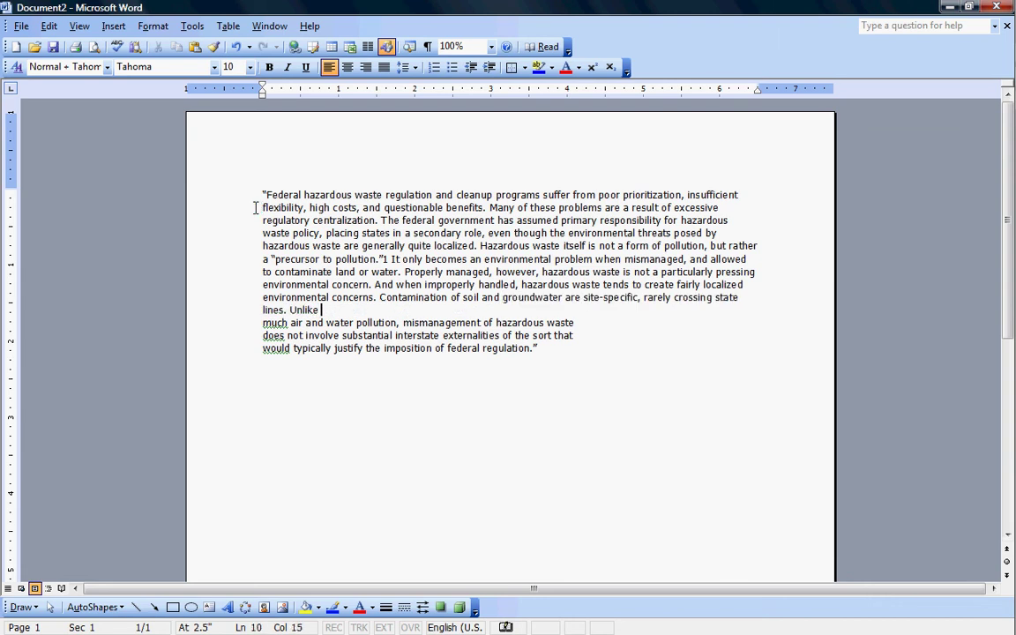
key(Delete)
key(End)
key(Delete)
key(Down)
key(End)
key(Delete)
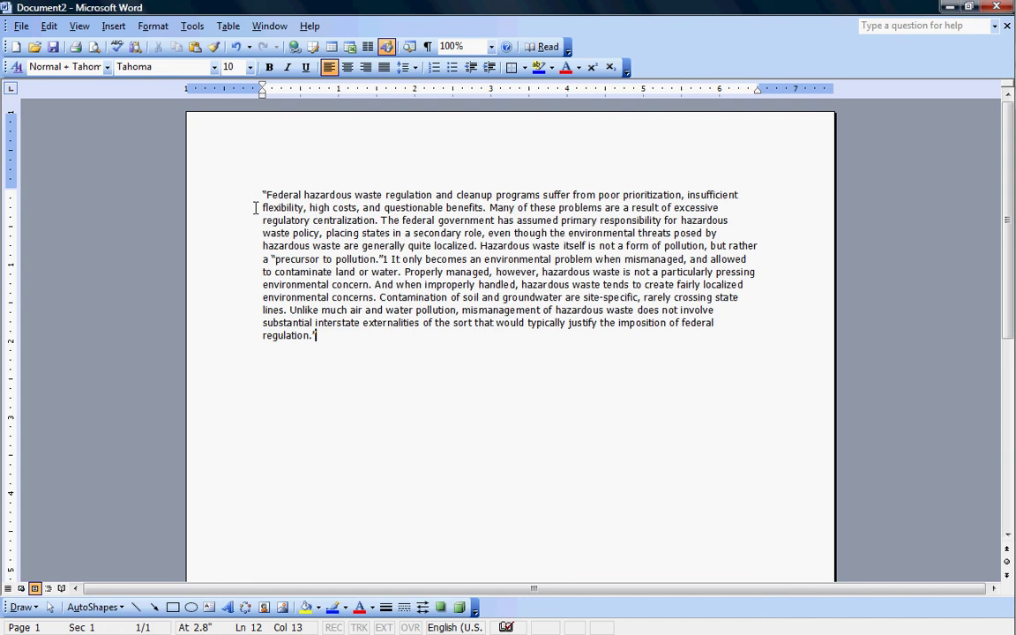
key(Down)
key(End)
Insert an empty line above the quoted passage.
key(Up)
key(Up)
key(Up)
key(Up)
key(Up)
key(Up)
key(Up)
key(Up)
key(Up)
key(Up)
key(Up)
key(Home)
key(Return)
key(Up)
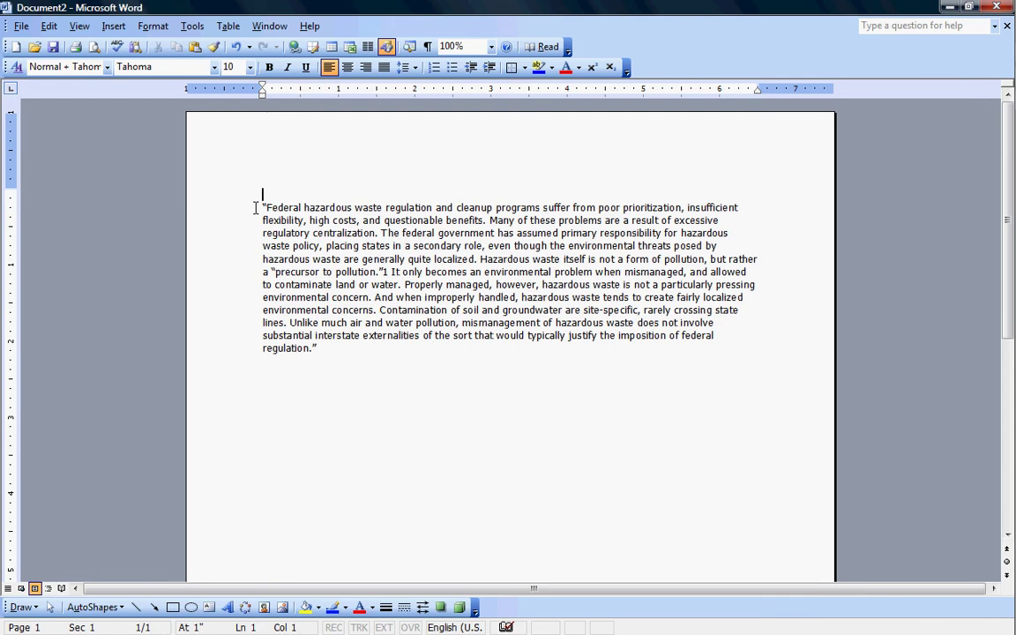
Select the author's name on the PDF's title page.
key(super+Tab)
key(super+Tab)
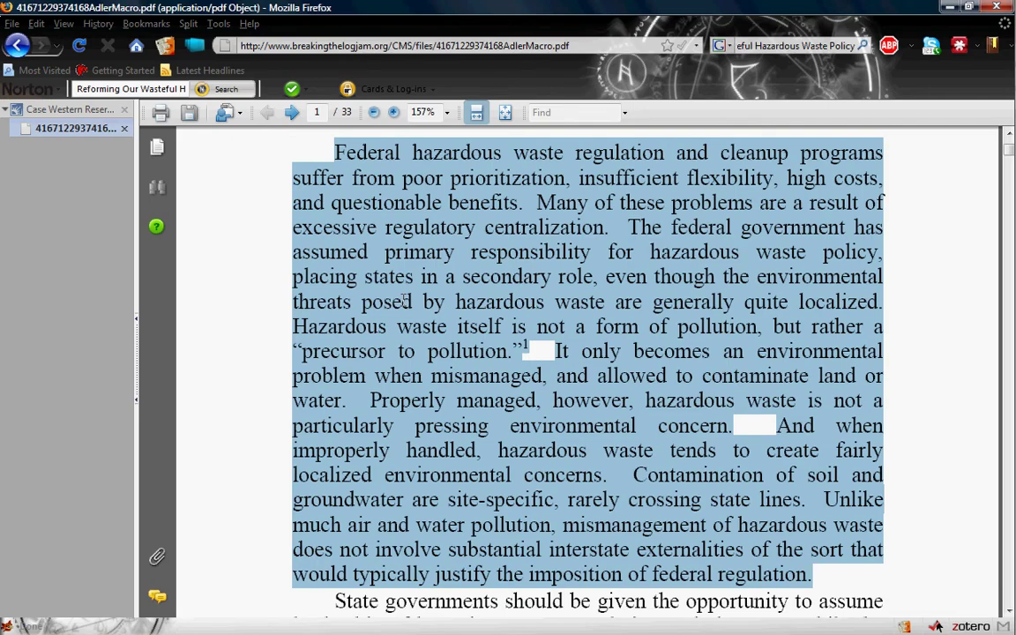
click(404, 301)
scroll(405, 301, up, 3)
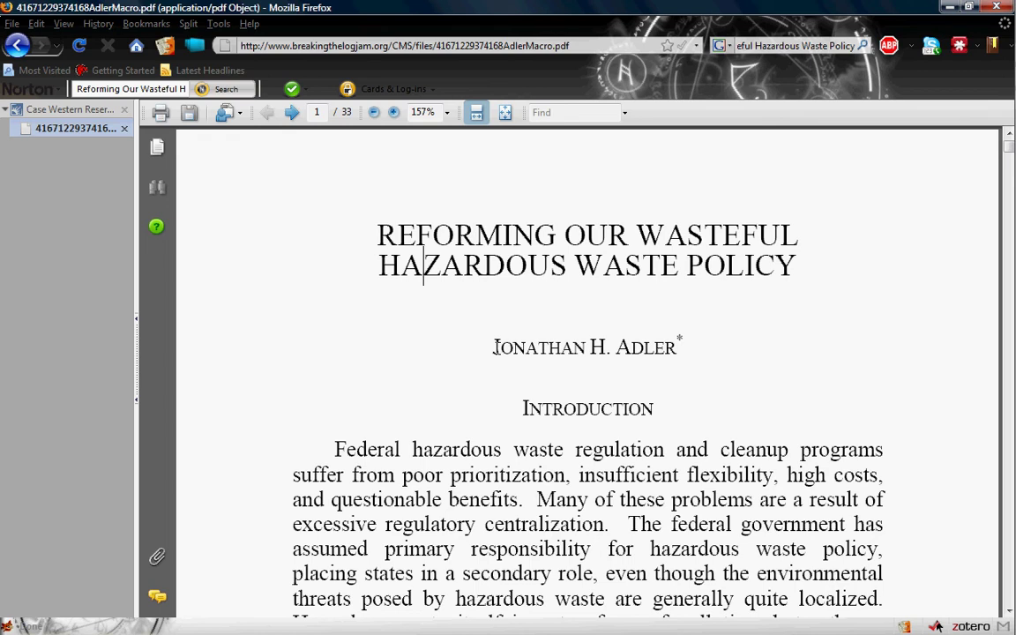
drag(495, 347, 643, 352)
key(ctrl+c)
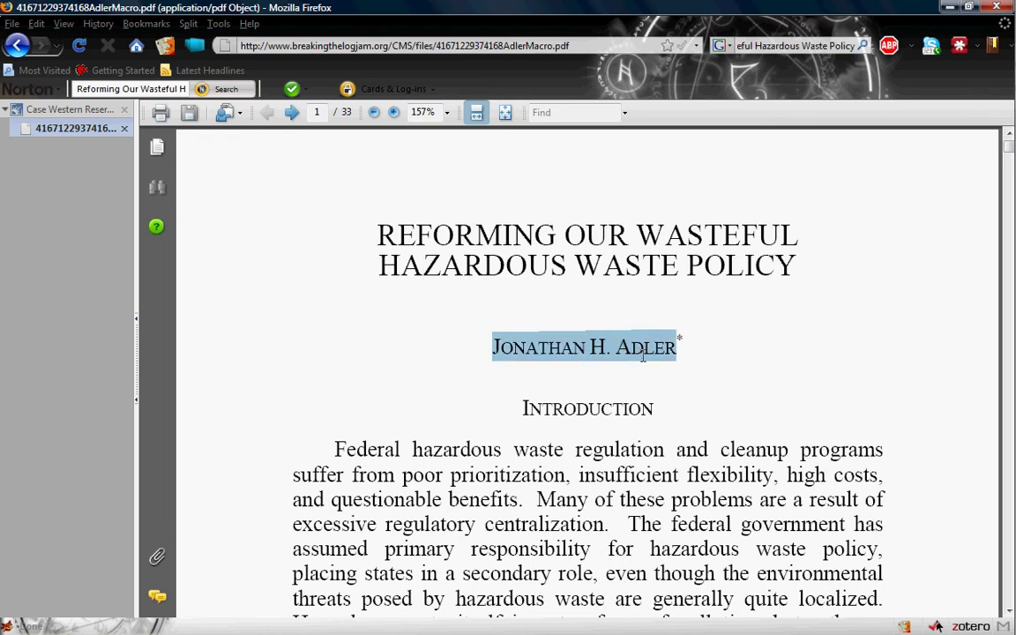
Paste the author's name above the quote as text only, followed by ' [],'.
key(super+Tab)
key(super+Tab)
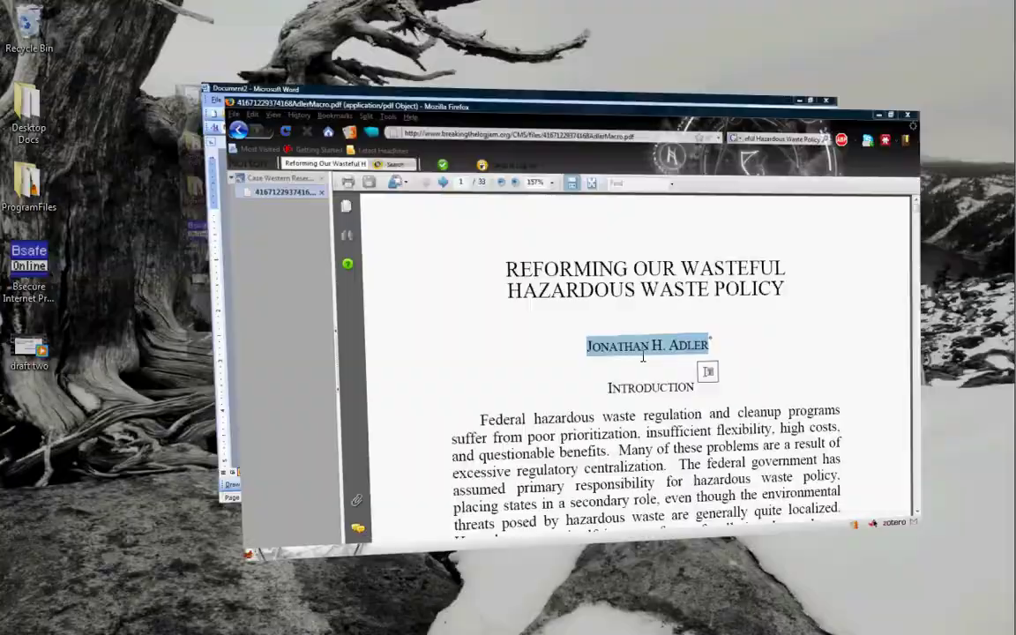
key(super+Tab)
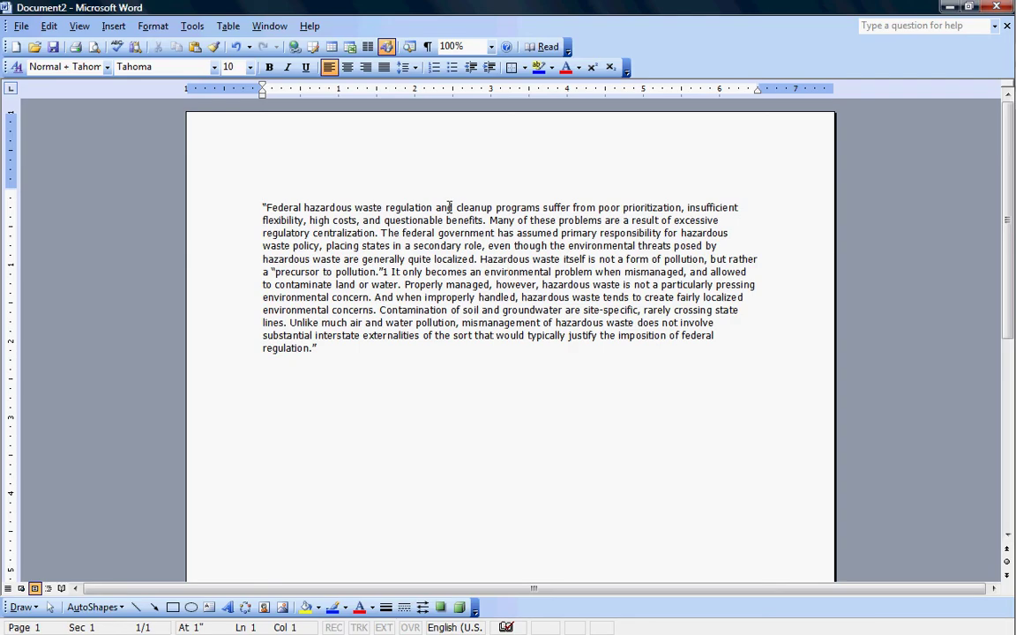
key(ctrl+v)
click(387, 213)
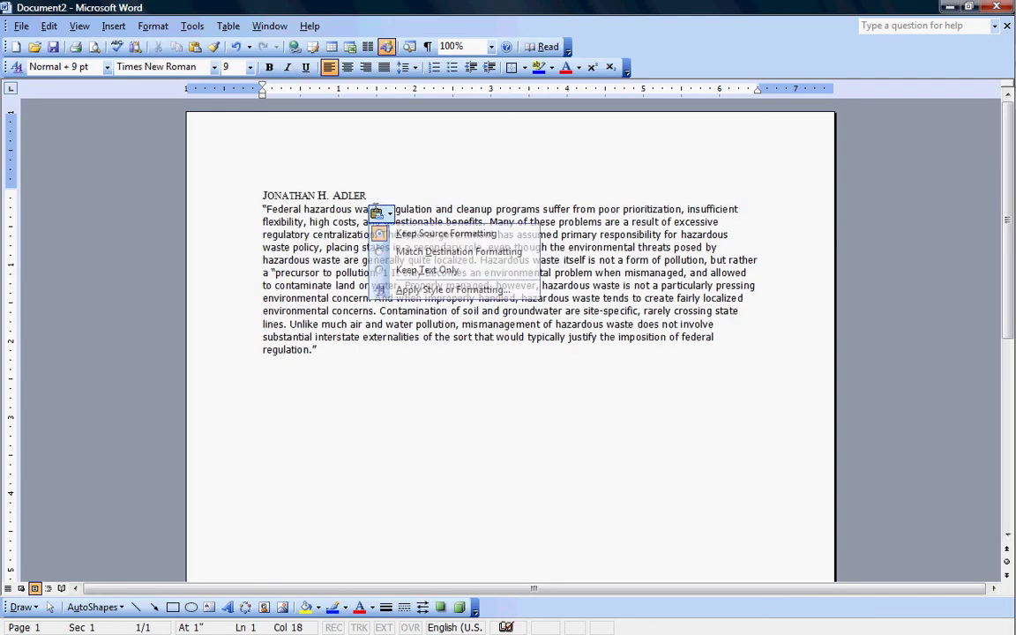
click(427, 270)
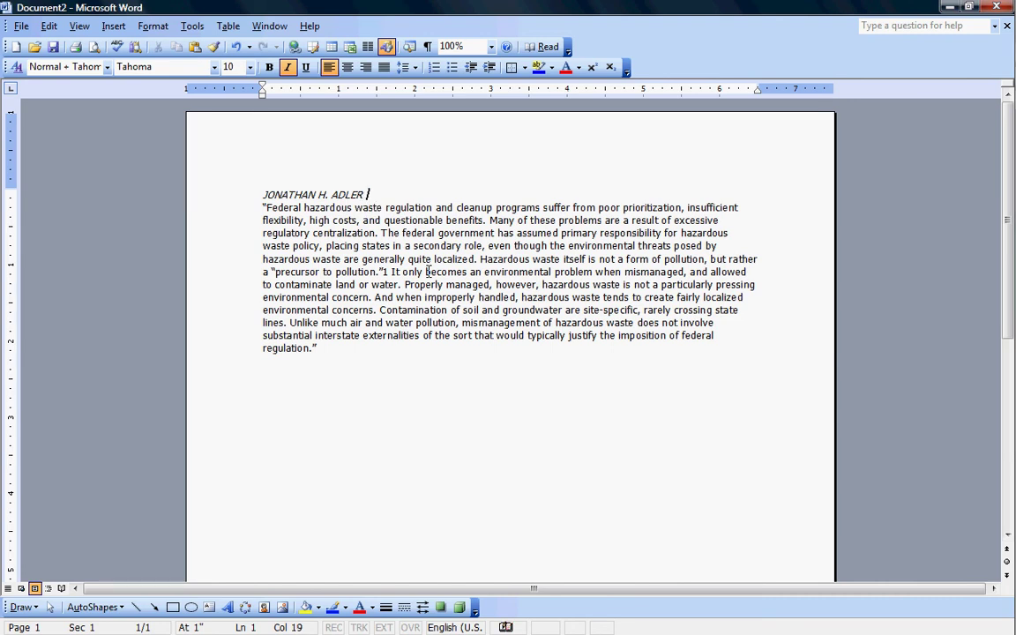
text([],)
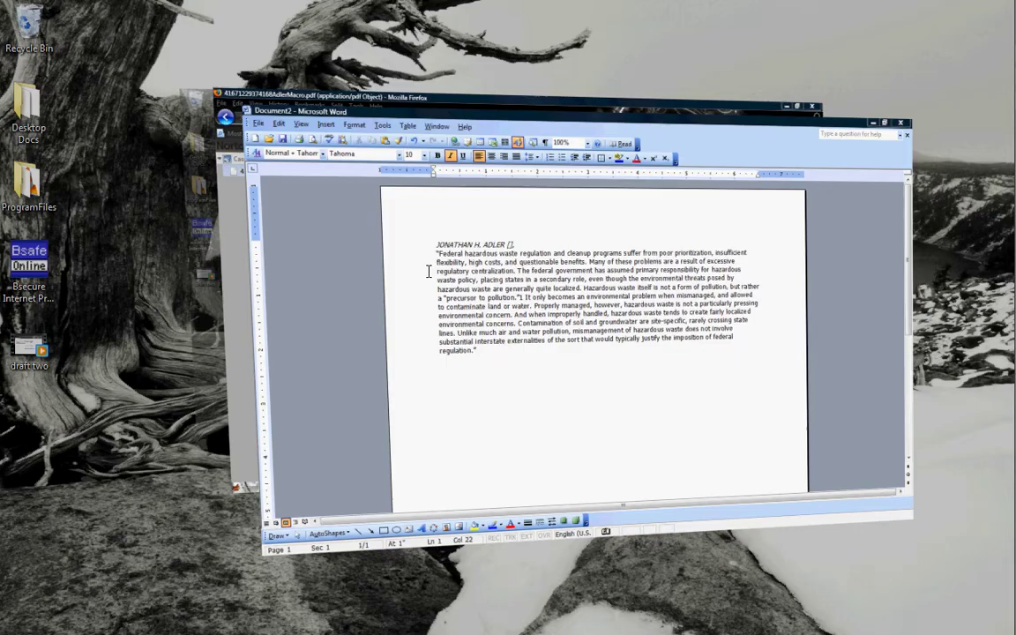
key(super+Tab)
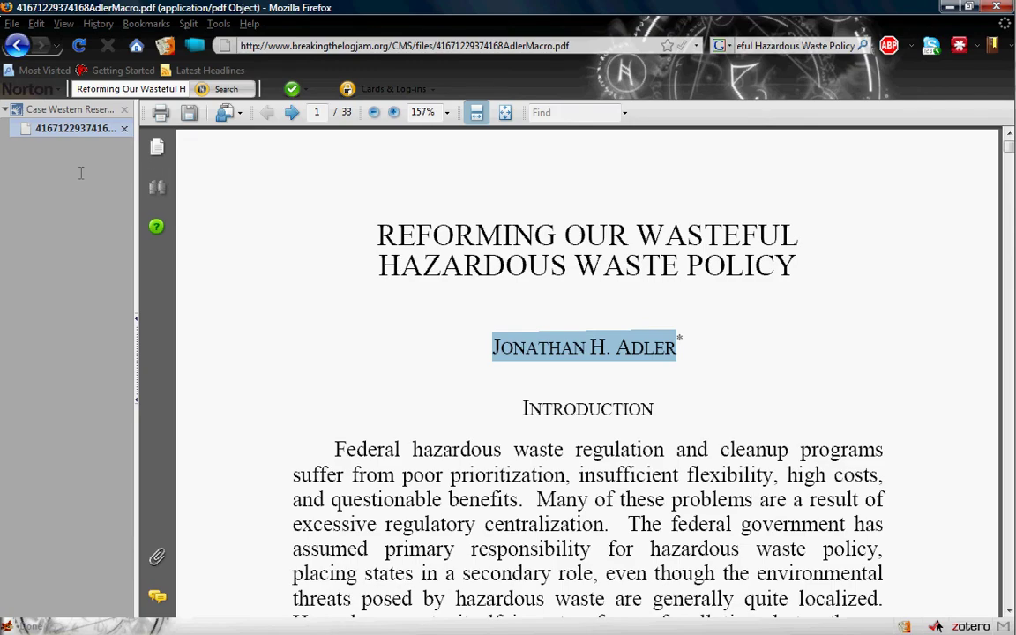
Select the professorship and School of Law directorship phrase in the Case Western faculty bio.
click(75, 108)
drag(372, 212, 388, 256)
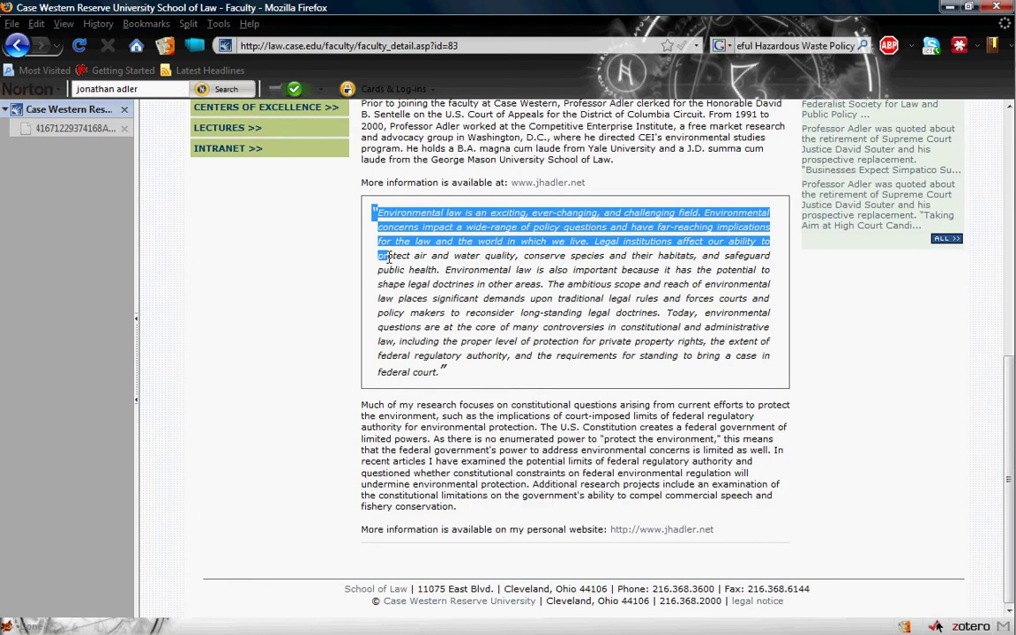
scroll(388, 257, up, 10)
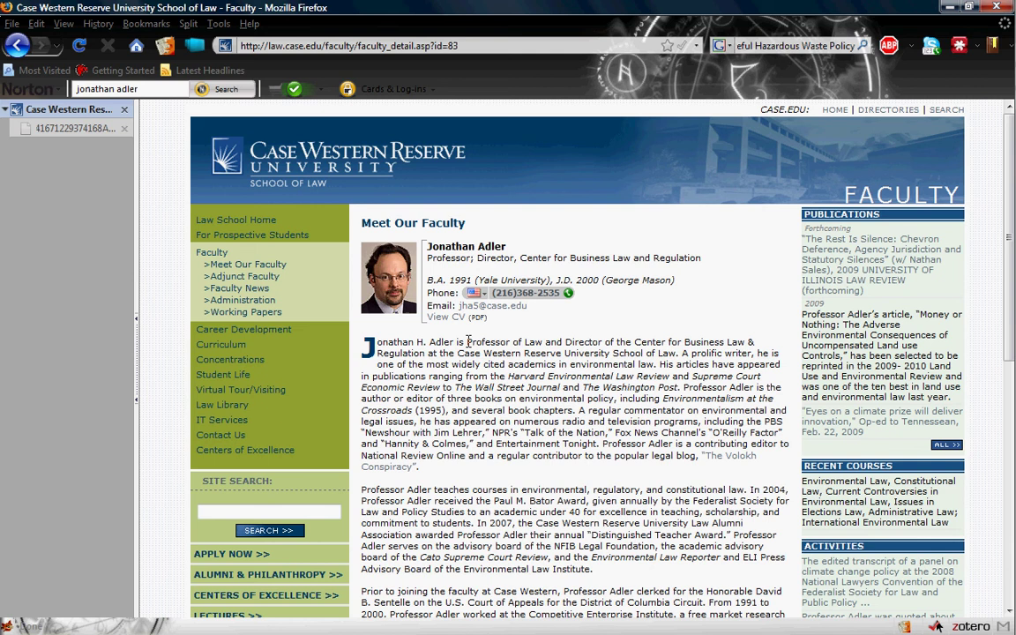
drag(468, 341, 677, 353)
key(ctrl+c)
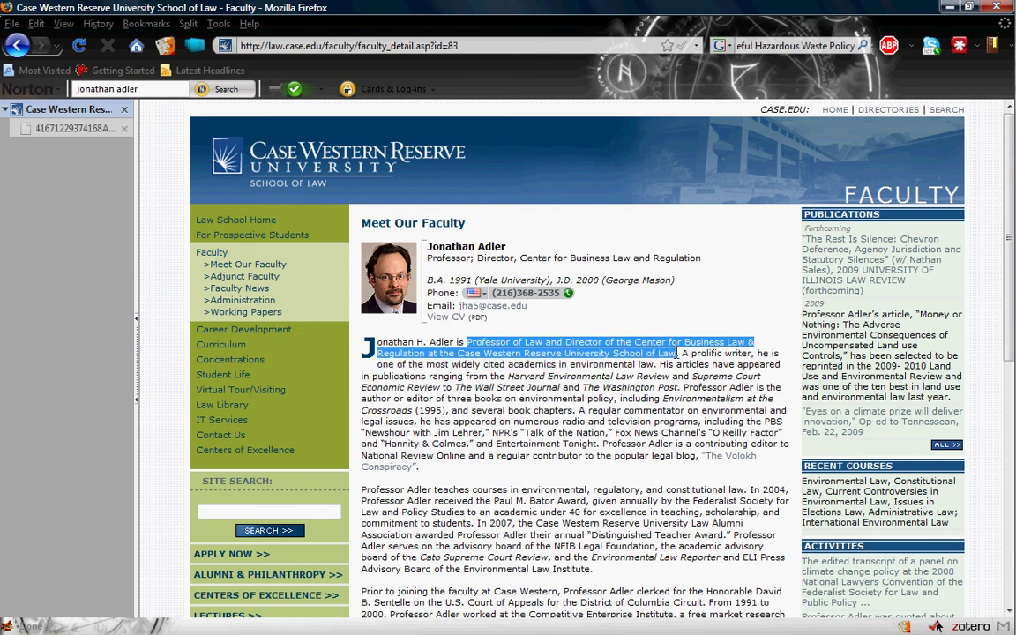
key(super+Tab)
key(super+Tab)
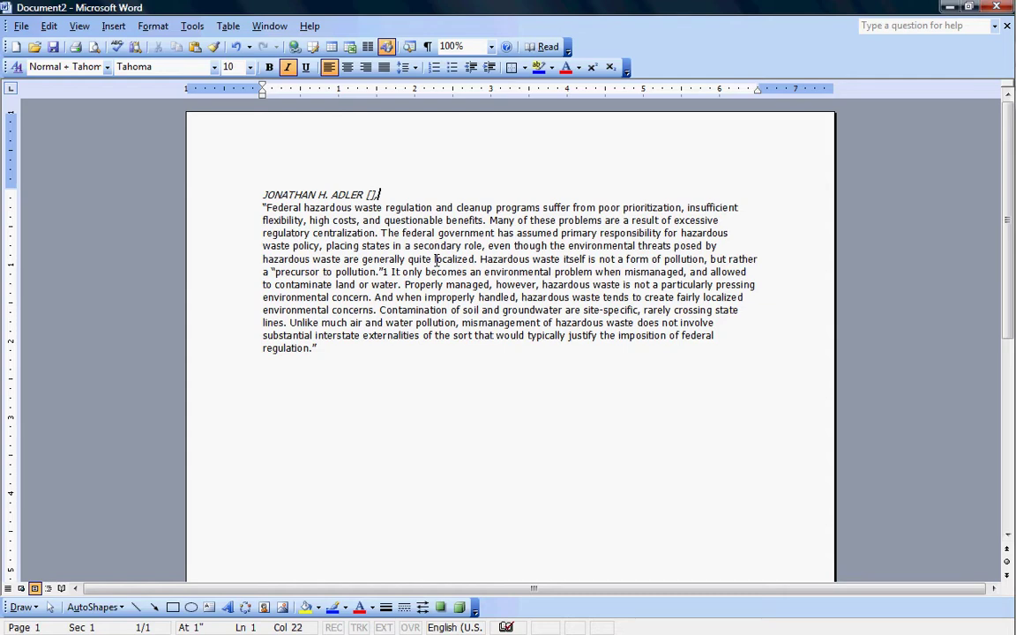
Paste the professorship title inside the citation bracket as text only.
key(ctrl+v)
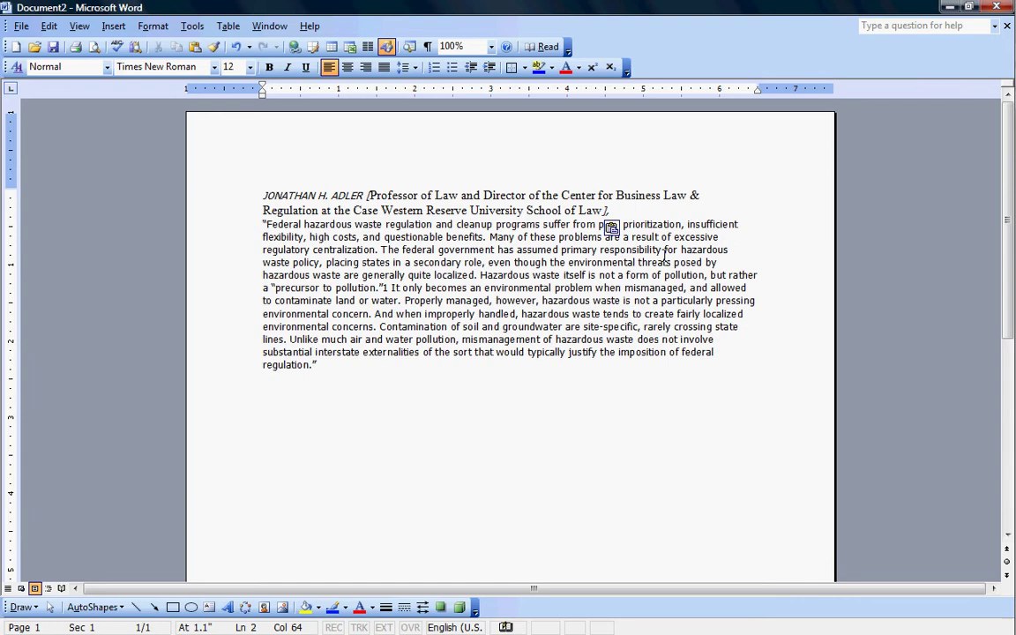
click(615, 228)
click(661, 285)
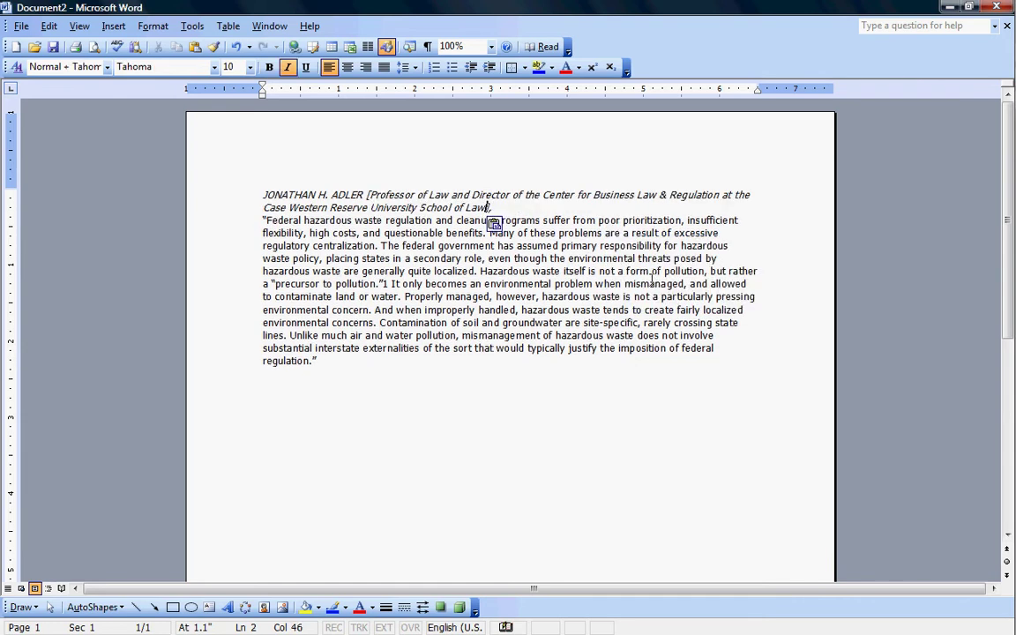
Add the clerkship and education history as text only, then close with ']' and an opening quote.
key(super+Tab)
key(super+Tab)
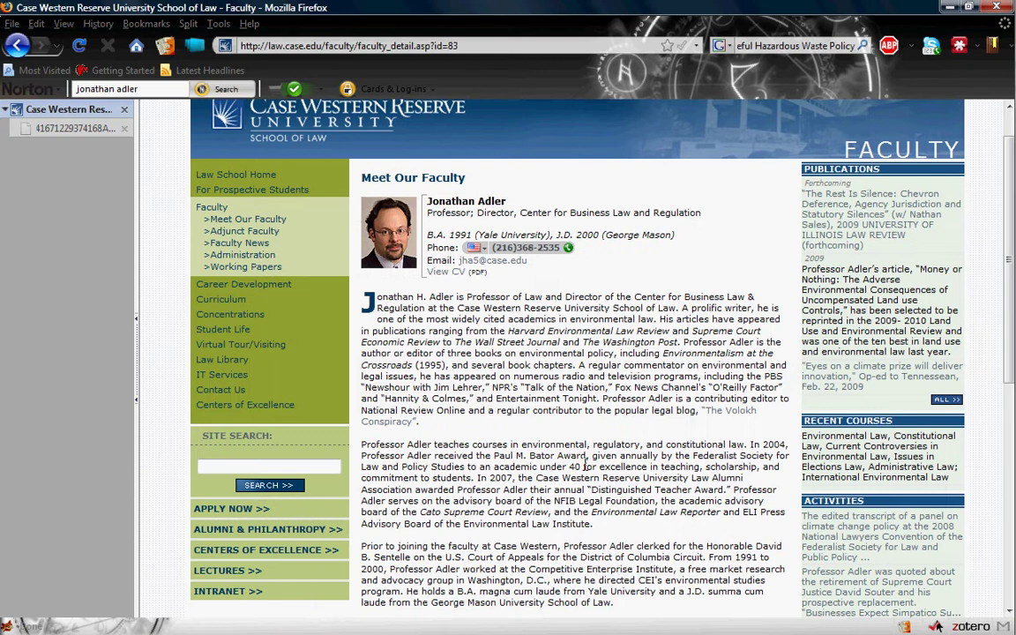
scroll(585, 466, down, 5)
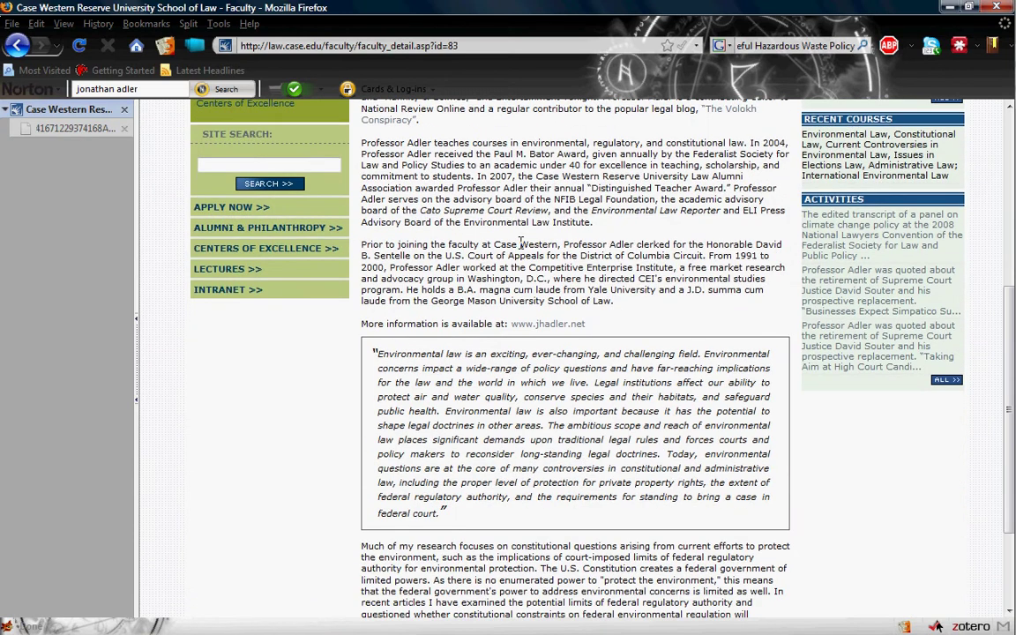
drag(566, 244, 607, 300)
key(ctrl+c)
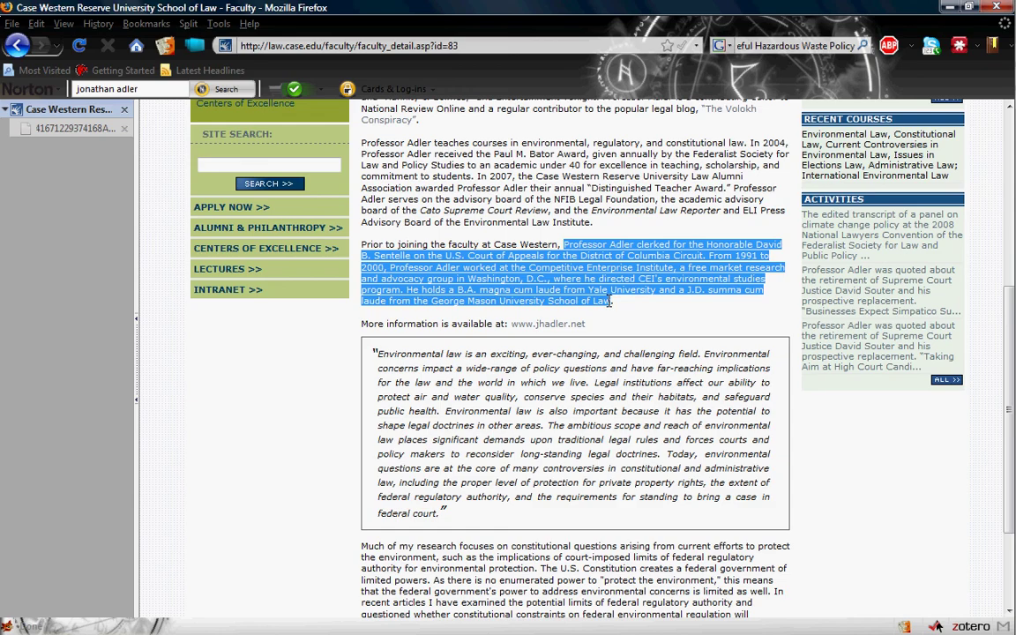
key(super+Tab)
key(super+Tab)
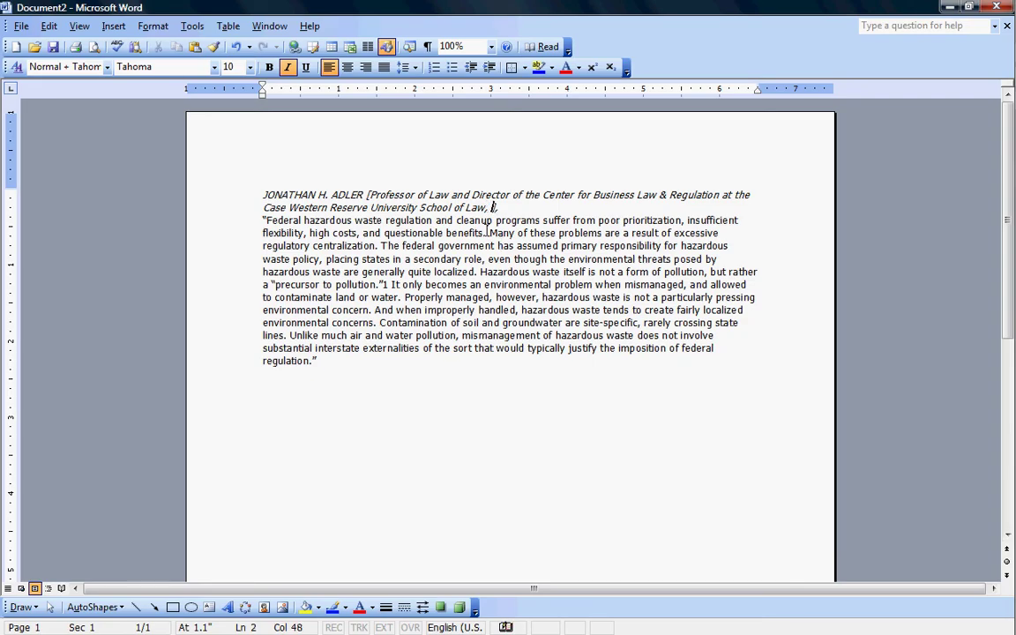
key(ctrl+v)
click(484, 298)
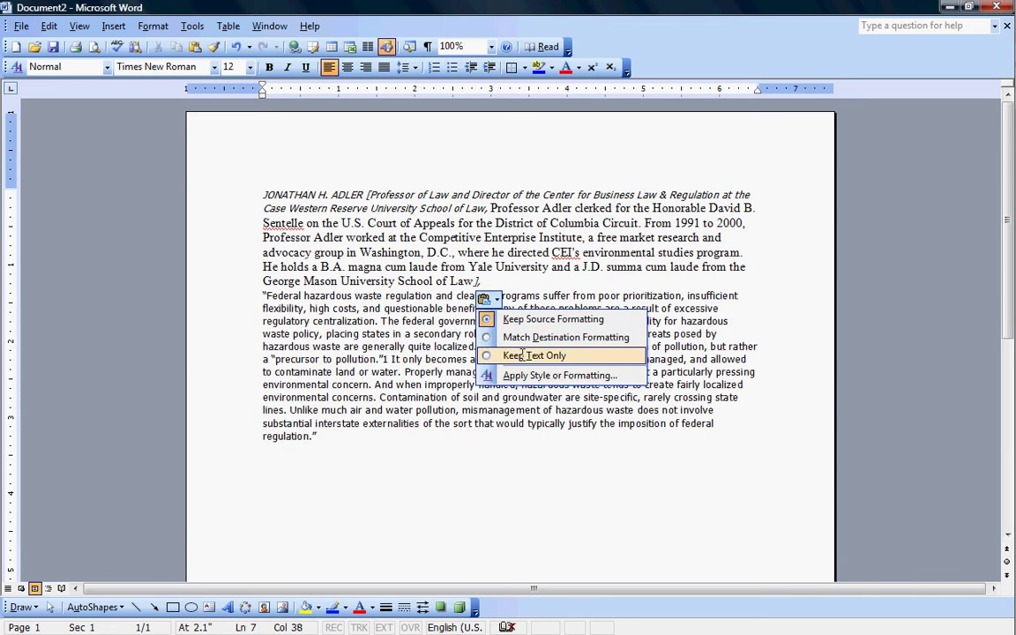
click(529, 352)
text(],)
key(Right)
text(")
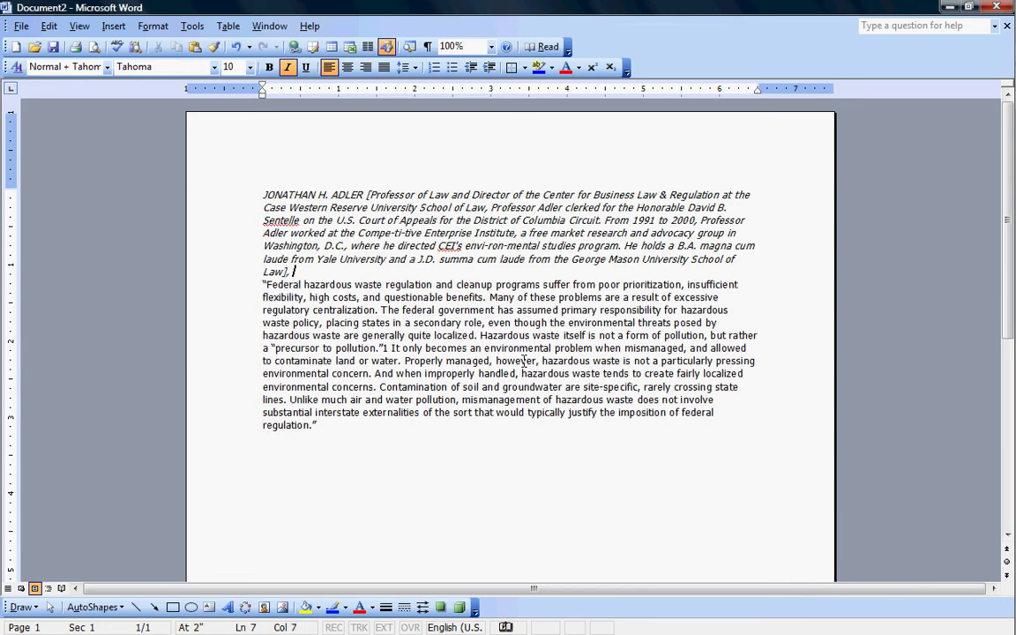
key(super+Tab)
key(super+Tab)
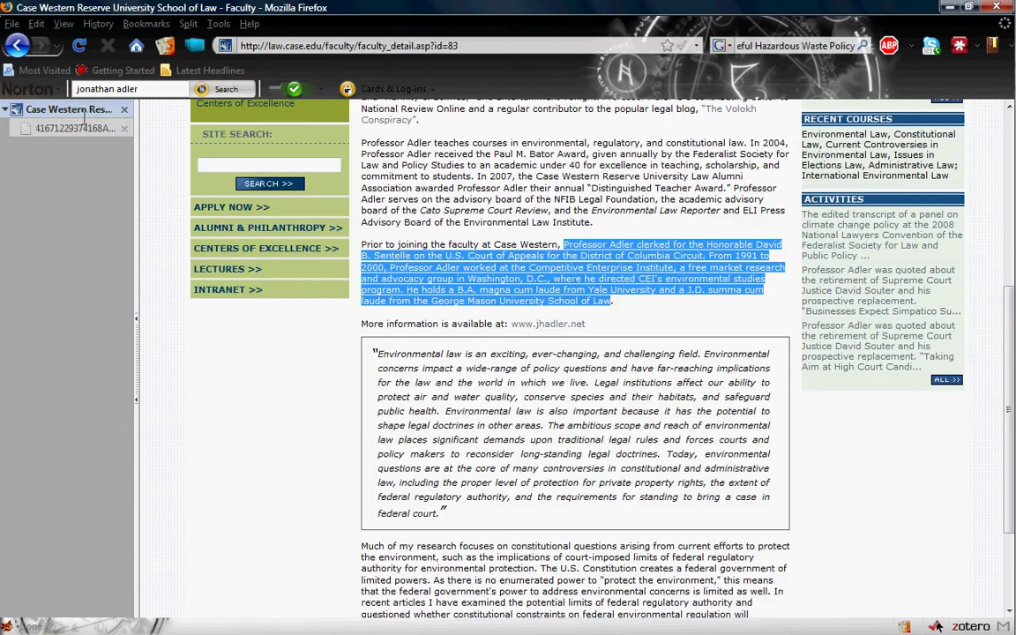
Select the article title on the PDF's title page.
click(75, 128)
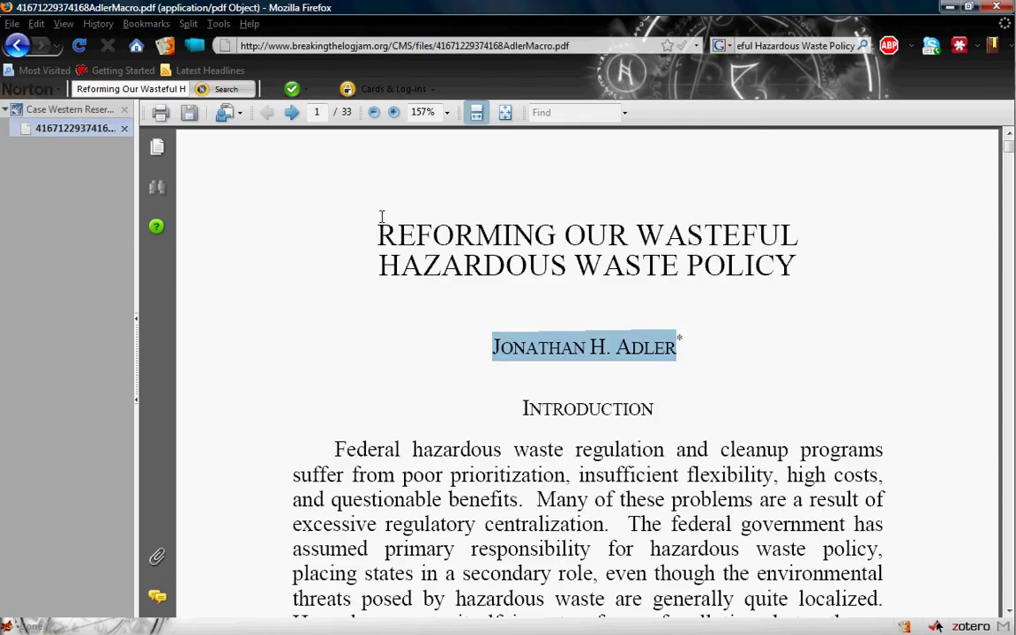
drag(353, 209, 886, 604)
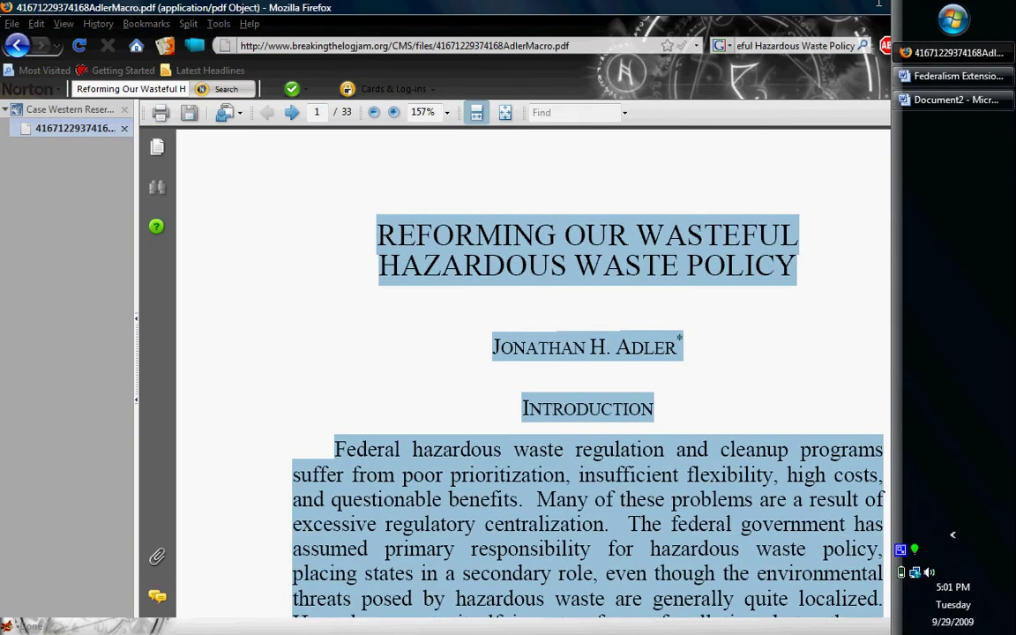
drag(377, 234, 802, 273)
key(ctrl+c)
key(super+Tab)
key(super+Tab)
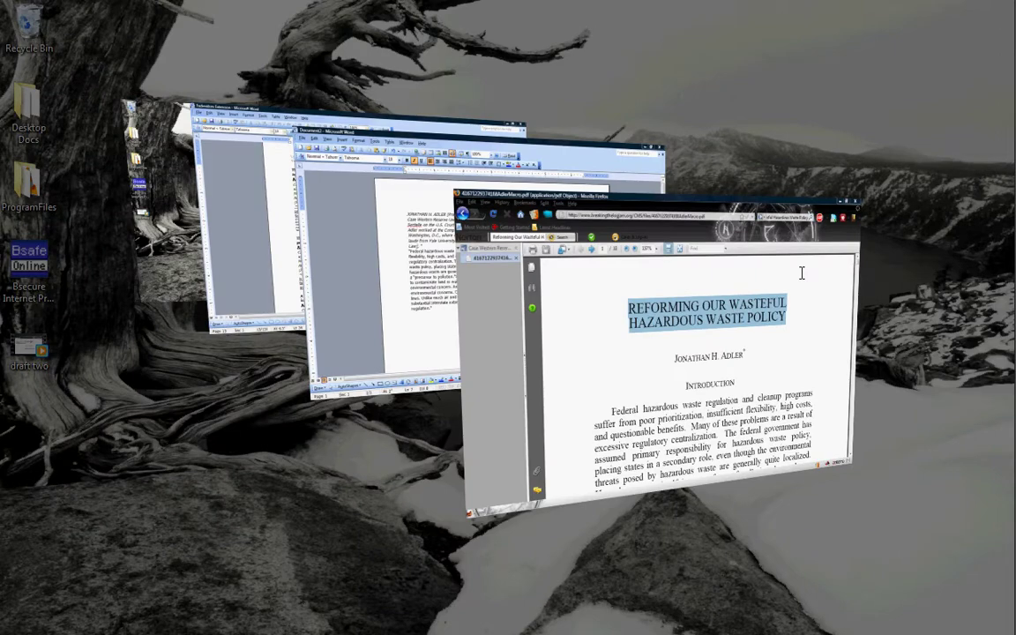
Paste 'REFORMING OUR WASTEFUL HAZARDOUS WASTE POLICY' as one plain line, then type '",' and 'Published b'.
key(ctrl+v)
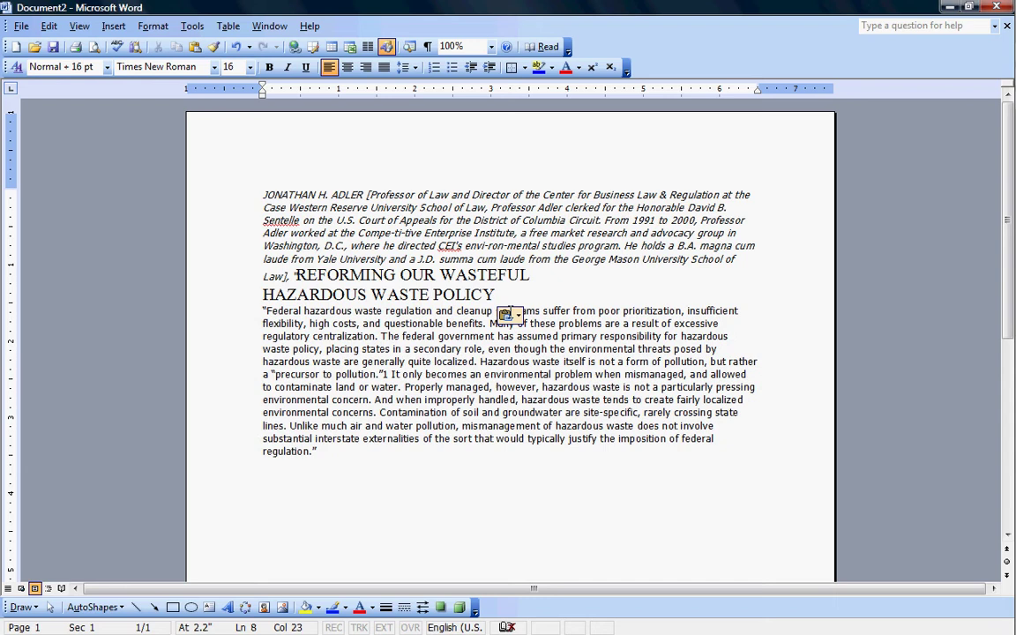
click(507, 315)
click(540, 371)
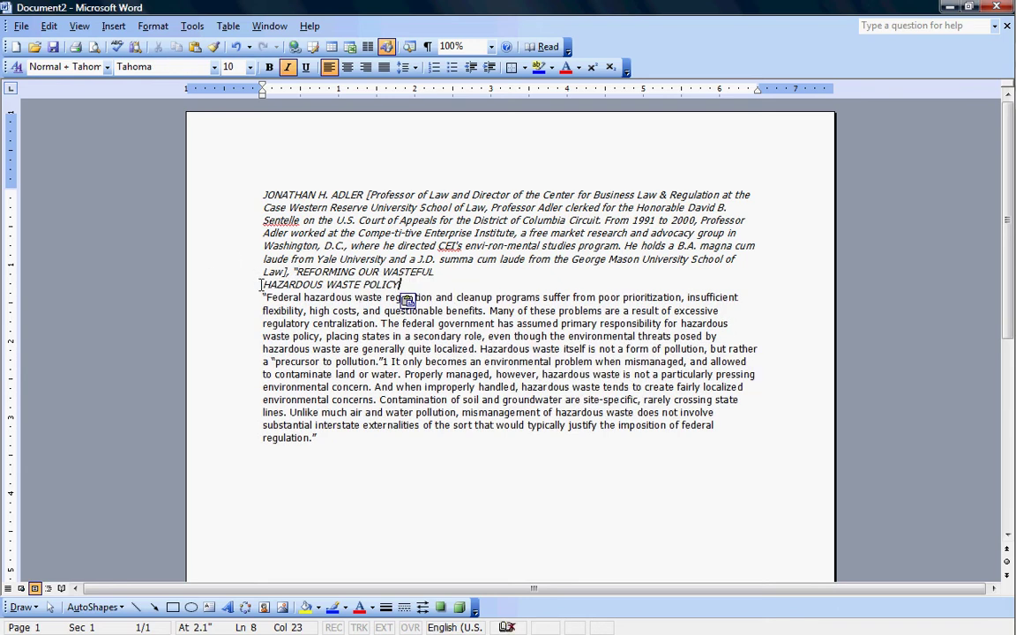
click(262, 284)
key(BackSpace)
key(End)
text(," Published b)
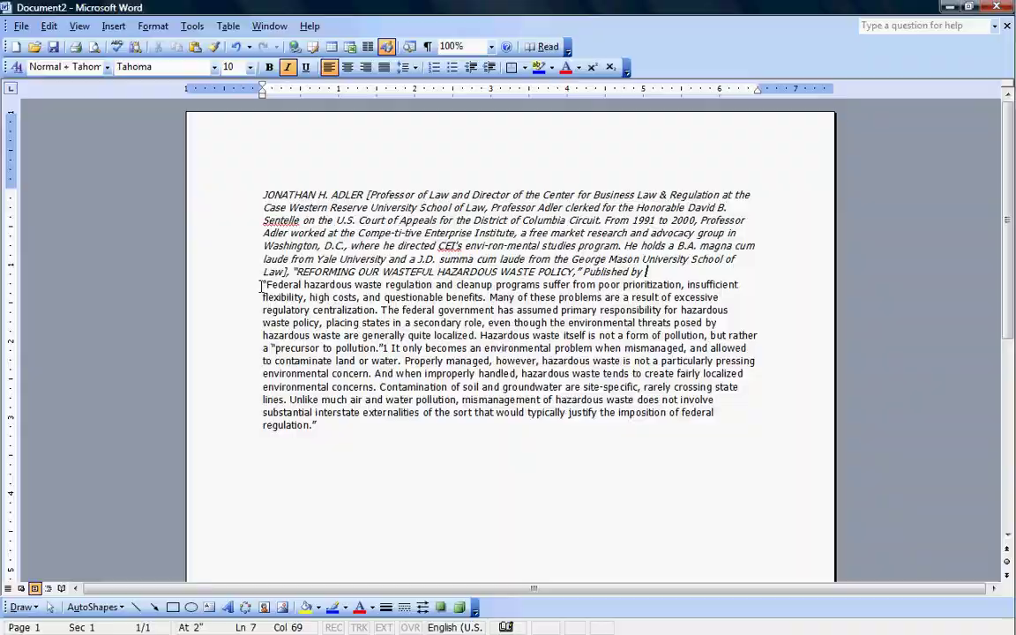
Add 'N.Y.U. ENVIRONMENTAL LAW JOURNAL' from the PDF header to the citation, followed by ', 2008,'.
key(super+Tab)
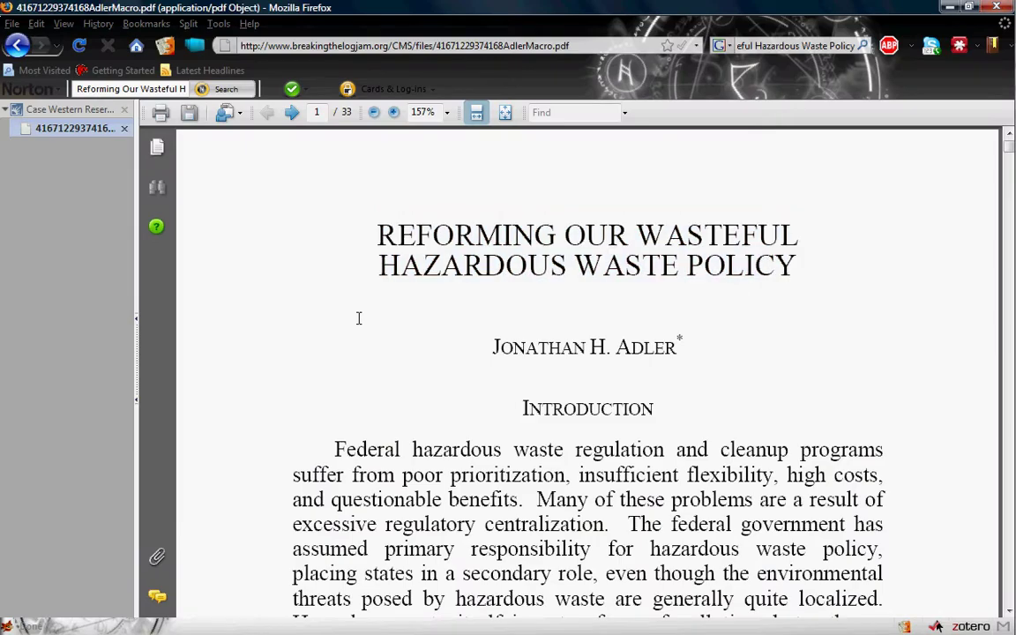
scroll(359, 320, down, 15)
scroll(359, 320, down, 10)
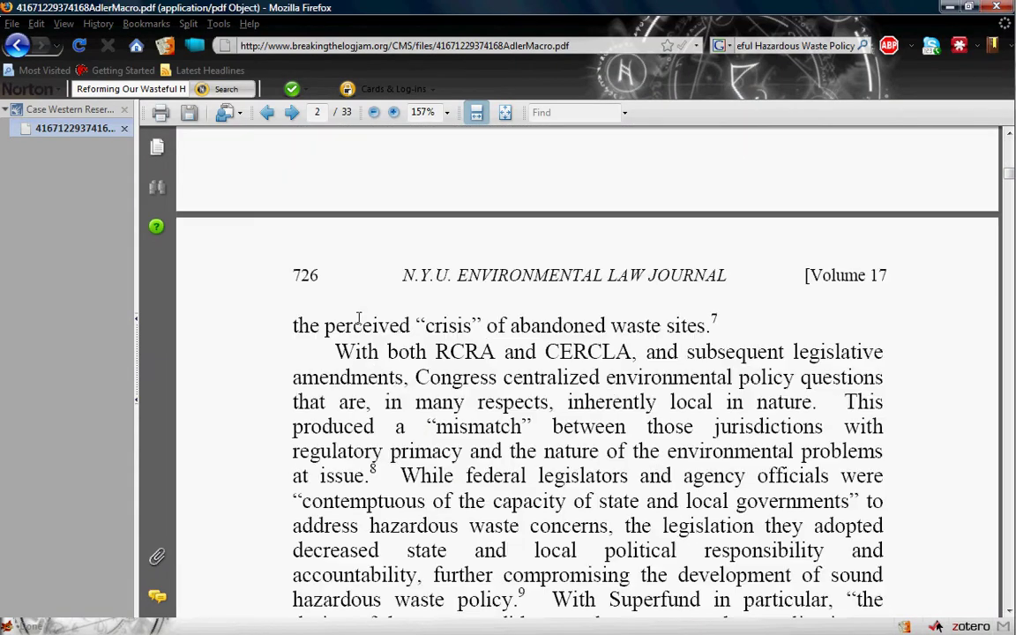
drag(388, 280, 508, 267)
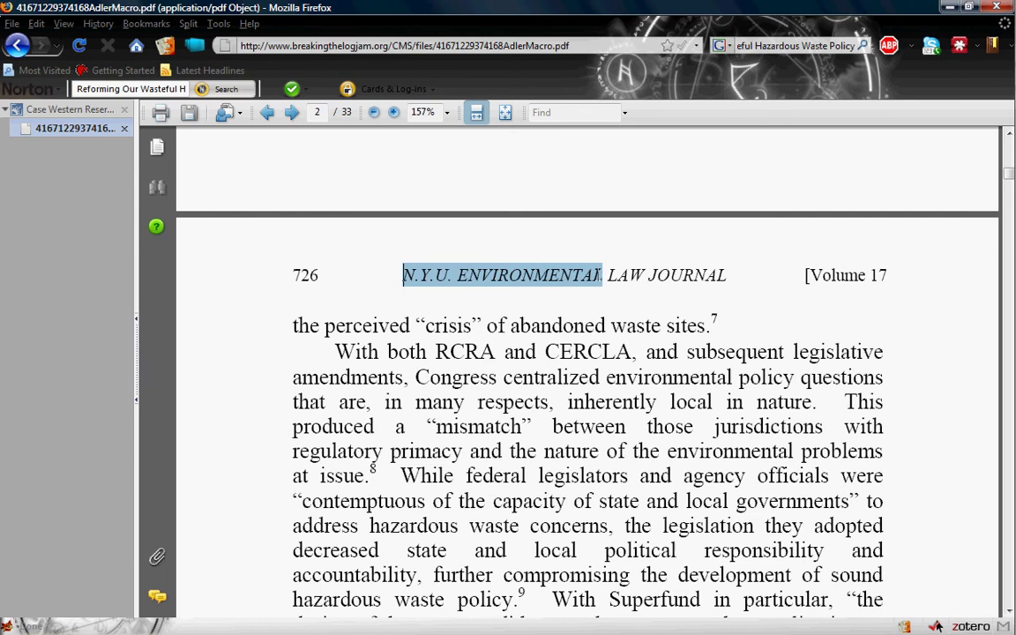
drag(602, 275, 681, 281)
key(ctrl+c)
key(super+Tab)
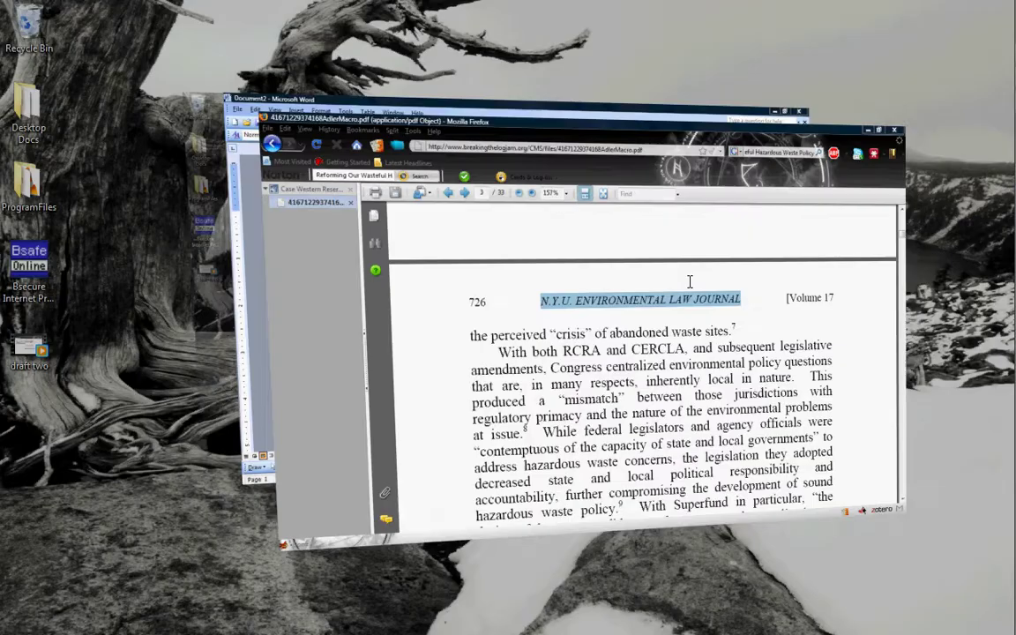
key(ctrl+v)
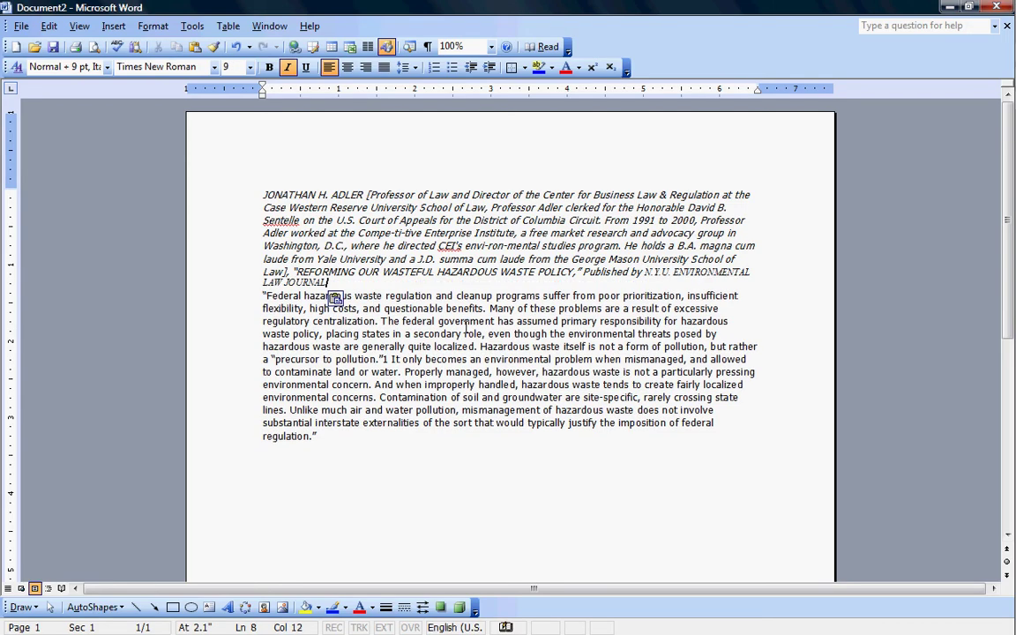
click(338, 298)
click(405, 399)
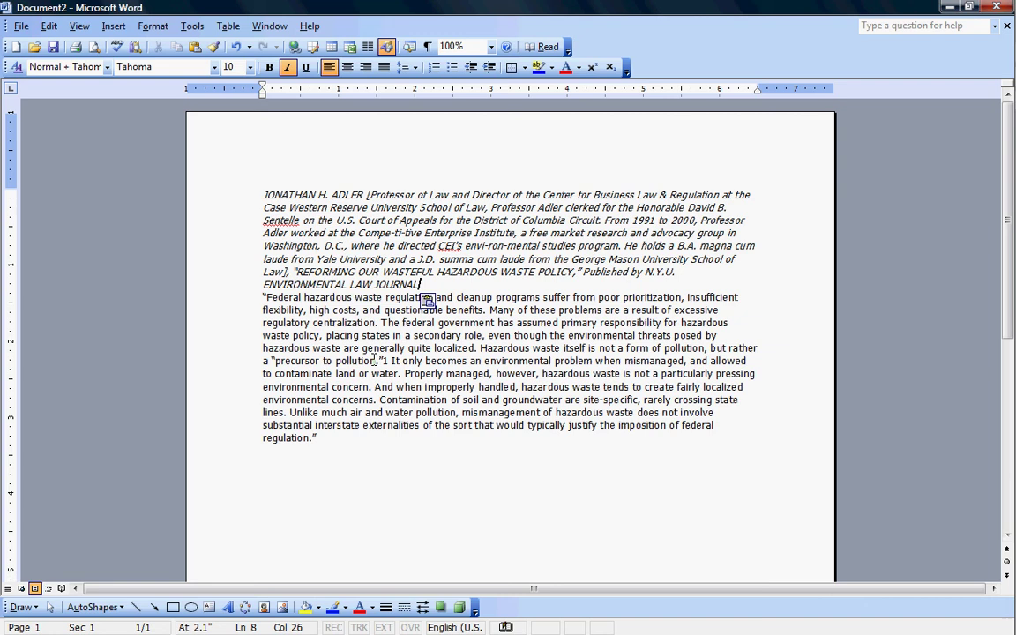
text(, 2008,)
Paste the PDF's web address into the citation and type '(PV)' after it.
key(super+Tab)
key(super+Tab)
scroll(374, 359, up, 15)
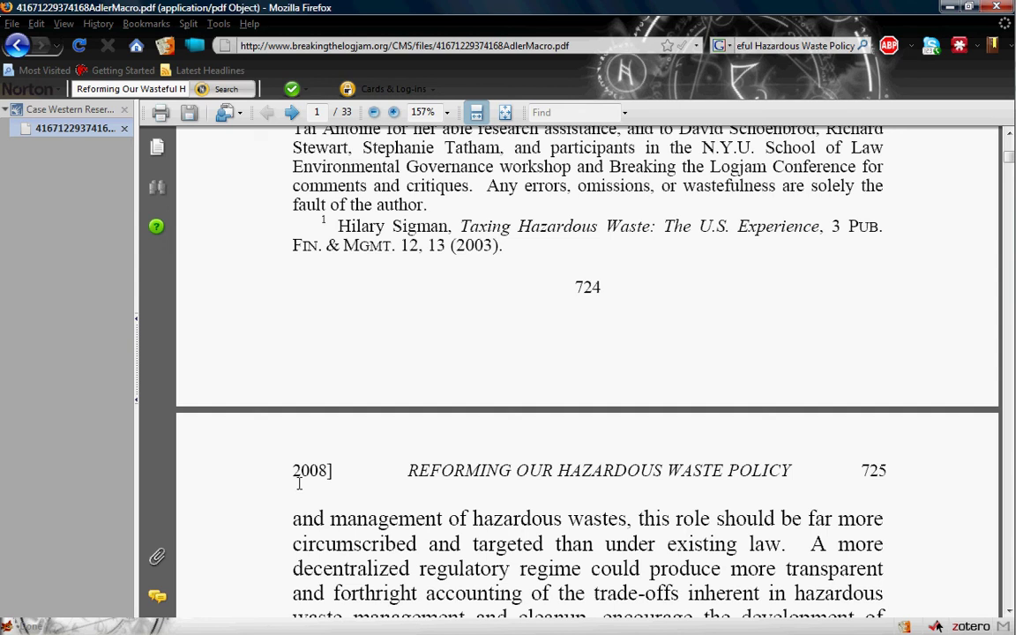
drag(294, 474, 333, 471)
click(292, 45)
key(ctrl+c)
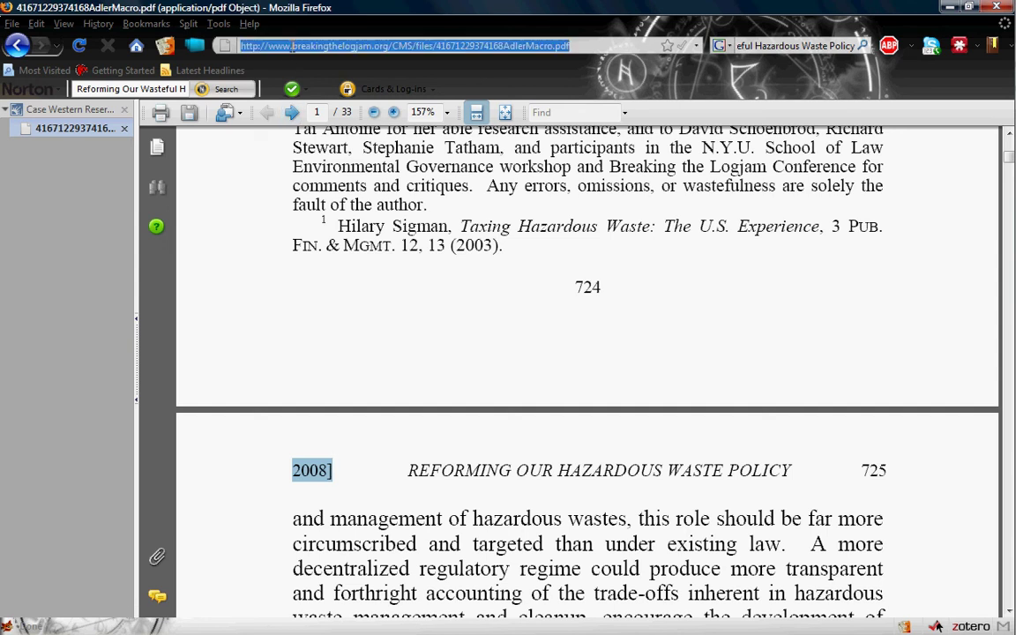
key(super+Tab)
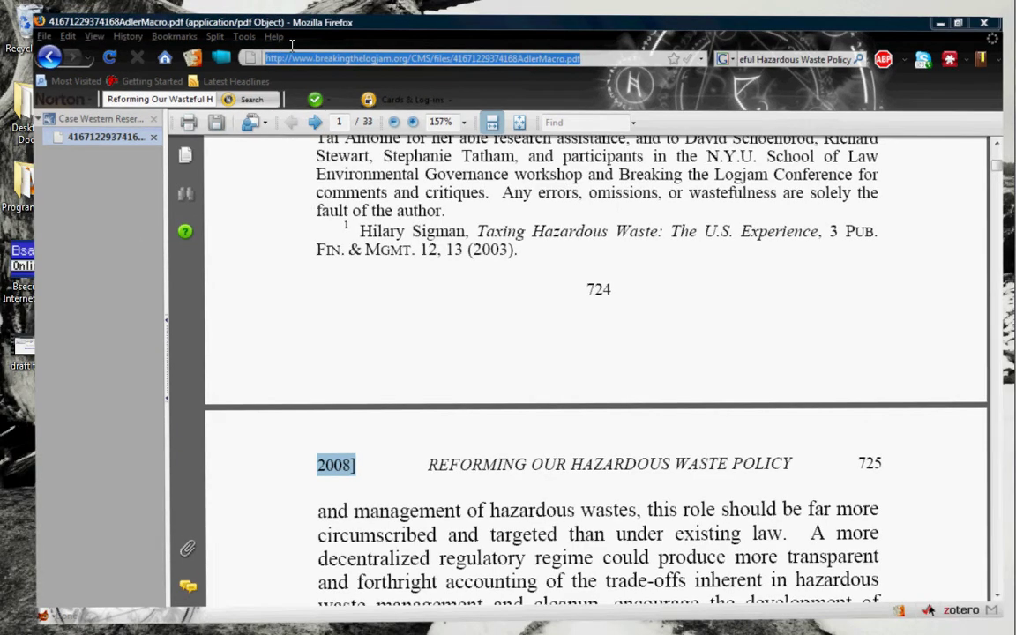
key(ctrl+v)
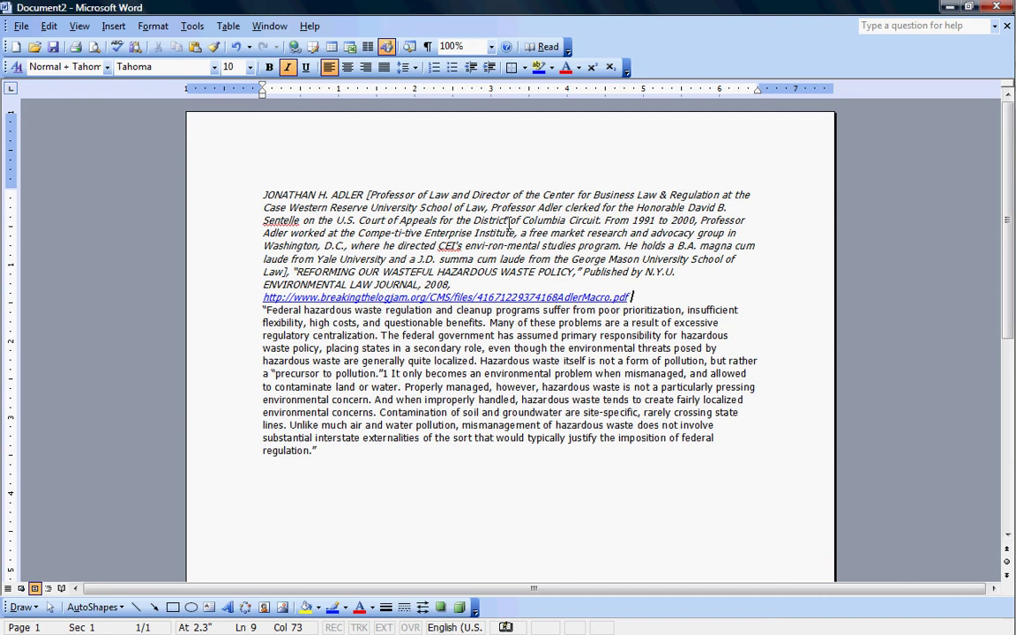
text((PV))
click(349, 219)
click(409, 205)
click(418, 271)
click(440, 298)
double_click(263, 194)
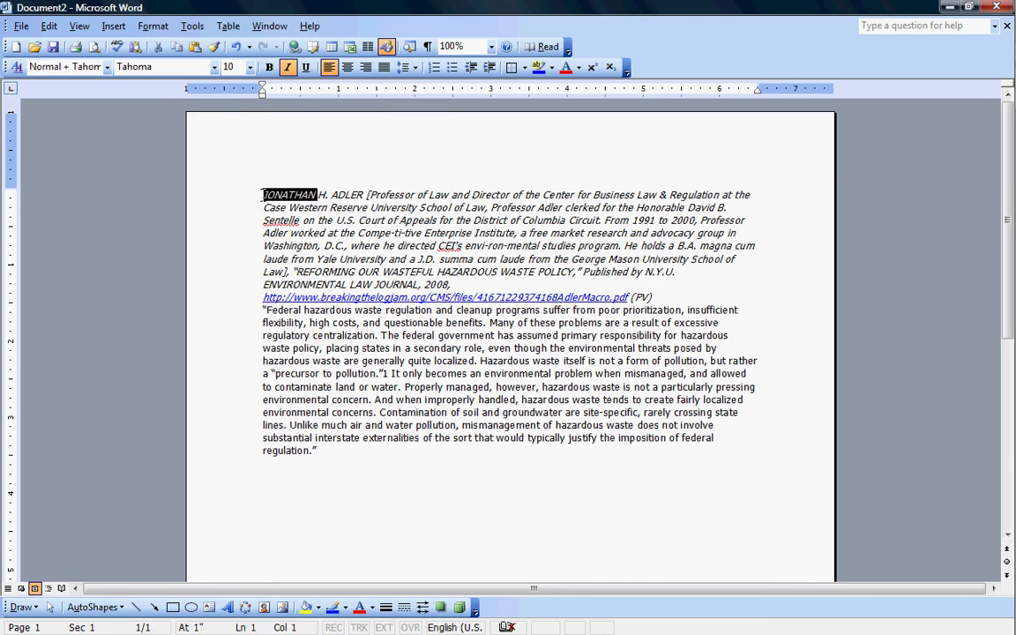
click(262, 194)
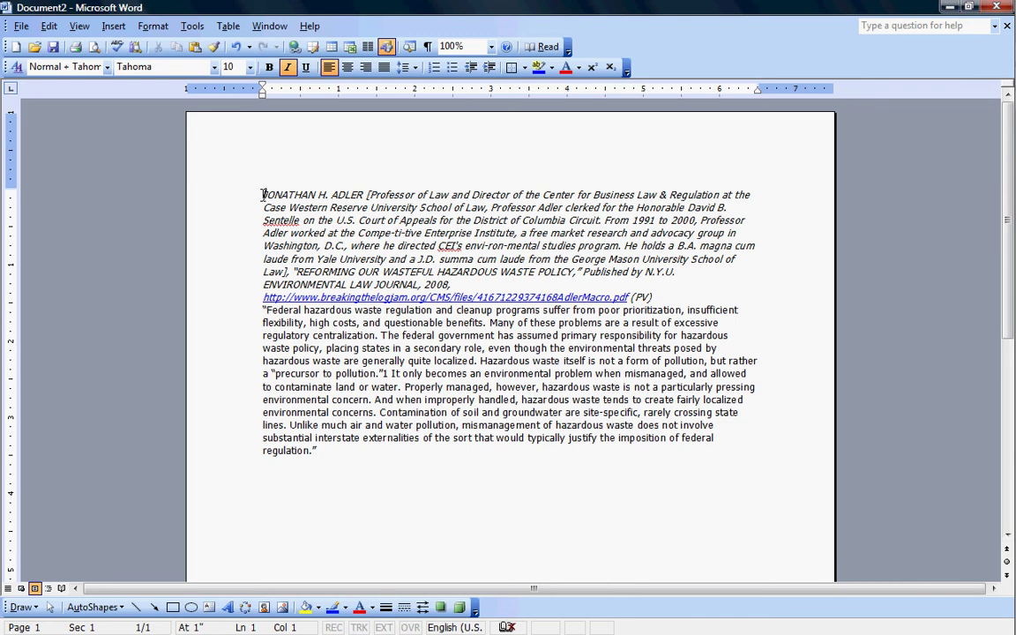
Insert a bold line 'Jonathan Adler [] 2008 - tagline' above the italic Adler citation.
key(Return)
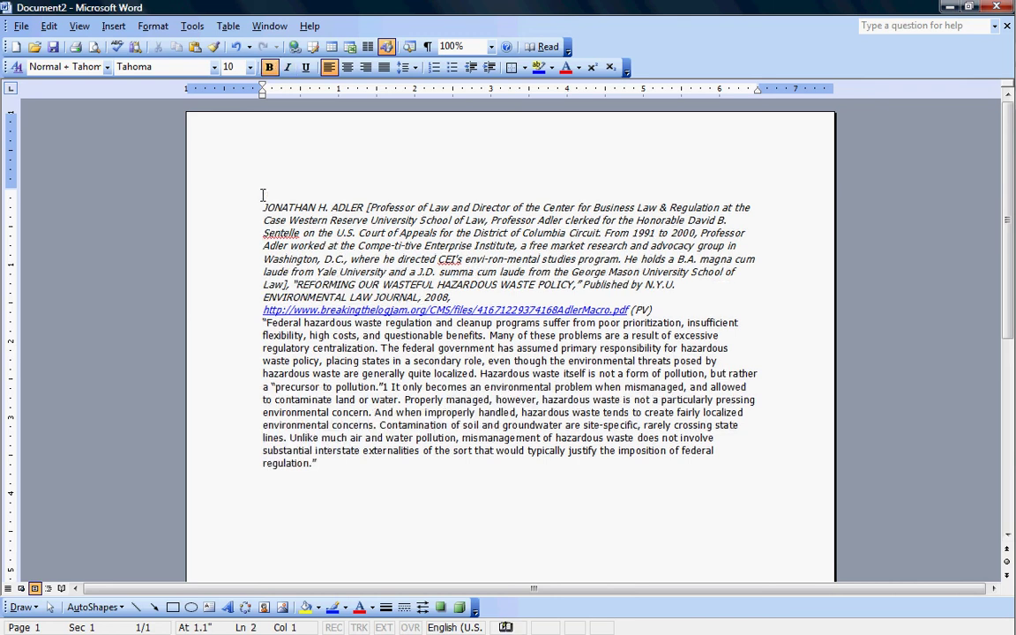
key(Up)
text(Jonathan Adler [] 2008 - taglin)
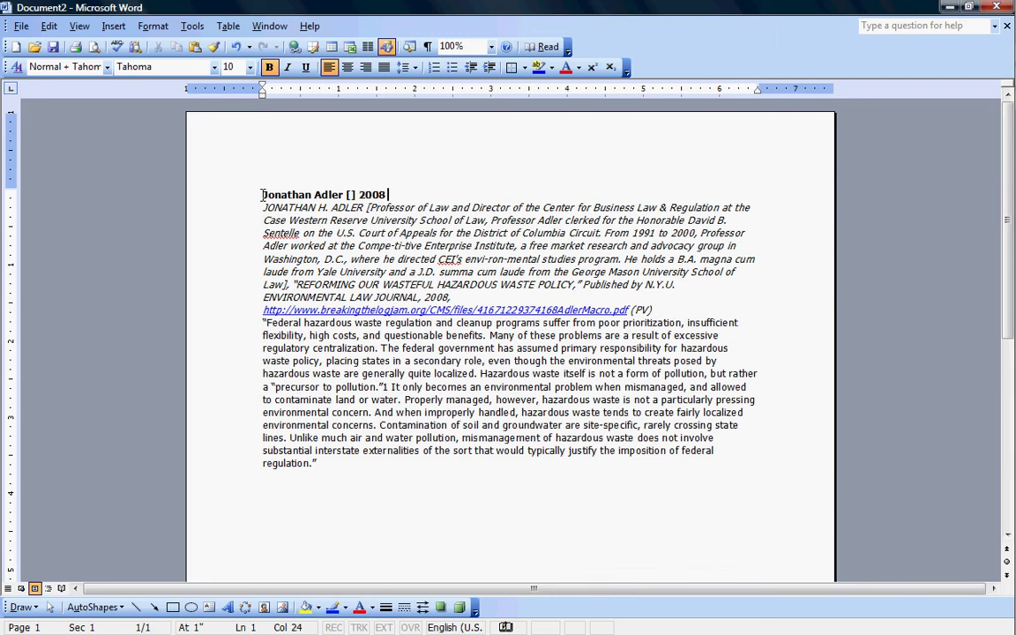
text(e)
key(Return)
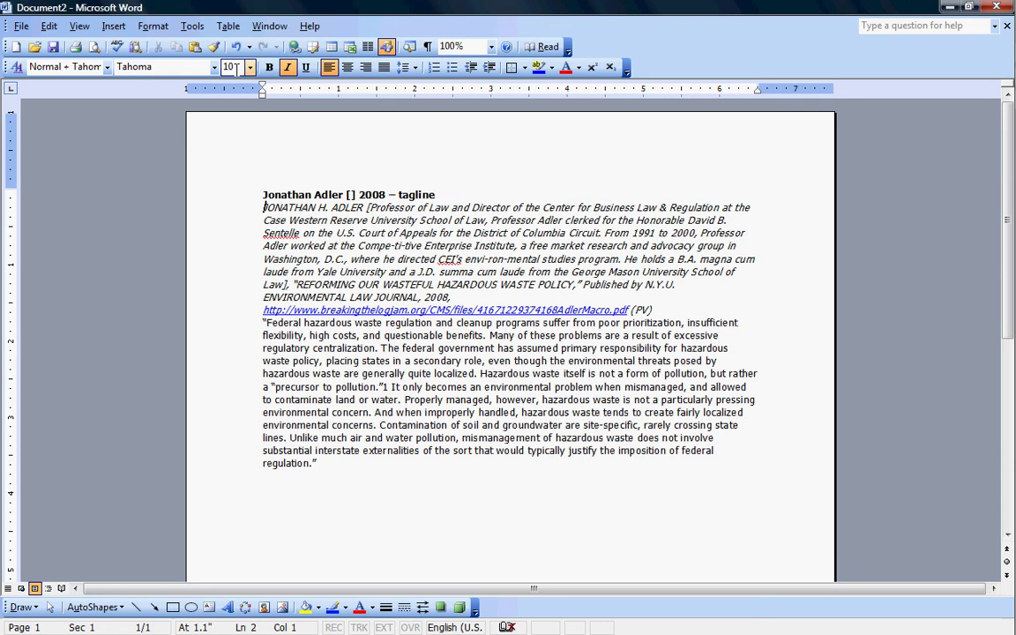
click(236, 68)
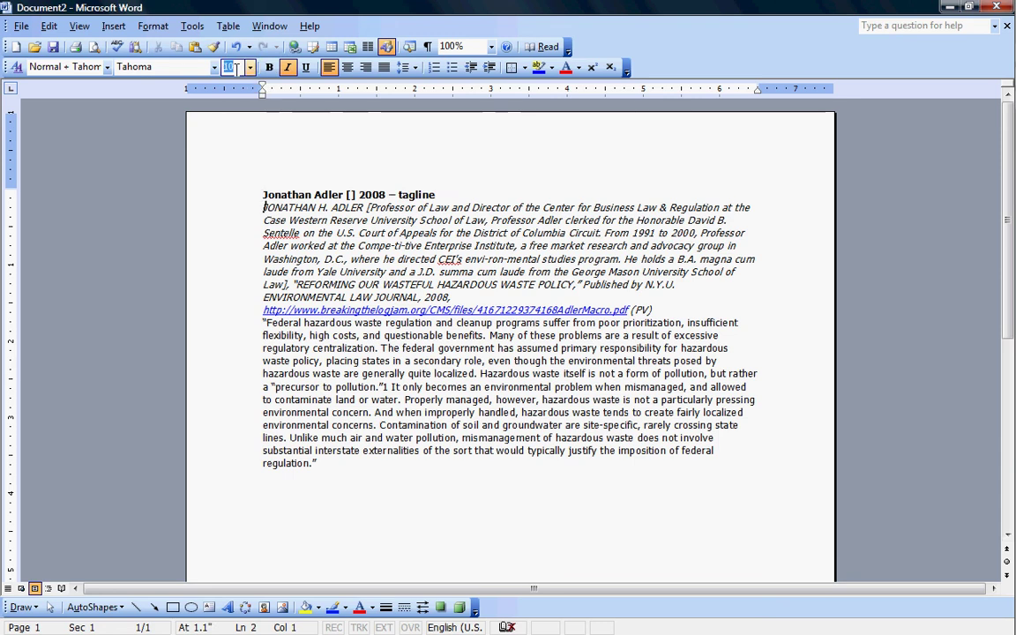
click(259, 203)
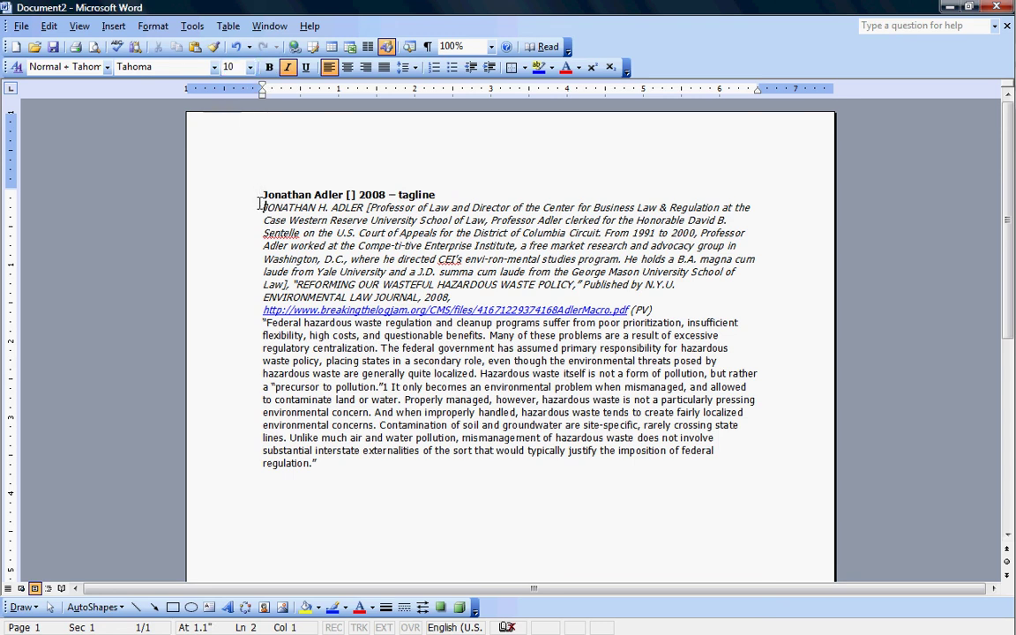
Type 'Jonathan Adler 8' in 12 pt at the start of the citation.
click(235, 67)
text(12)
key(Return)
text(Jonathan Adler )
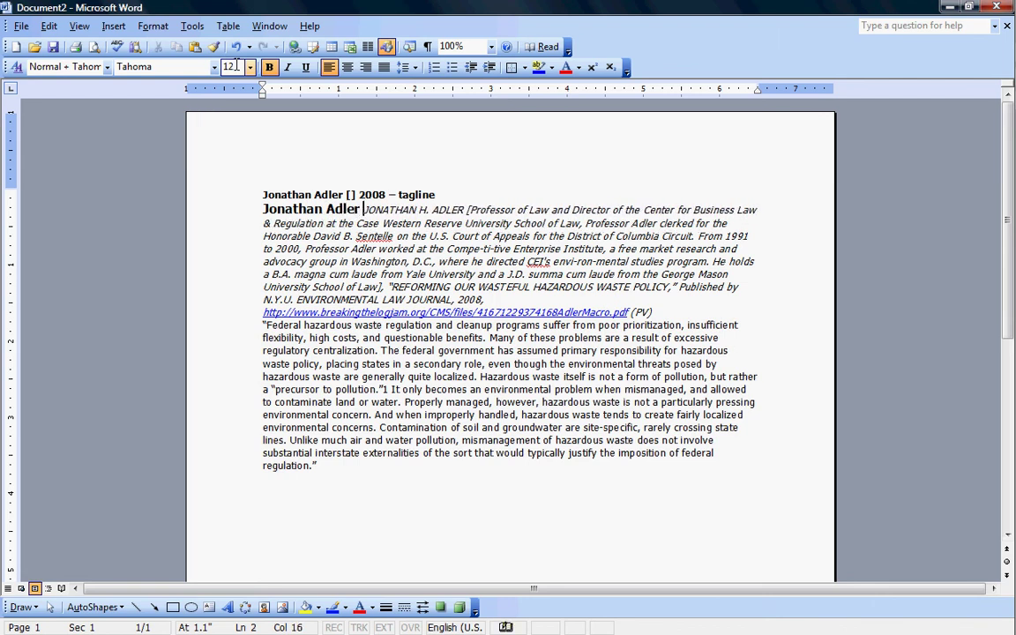
text(8)
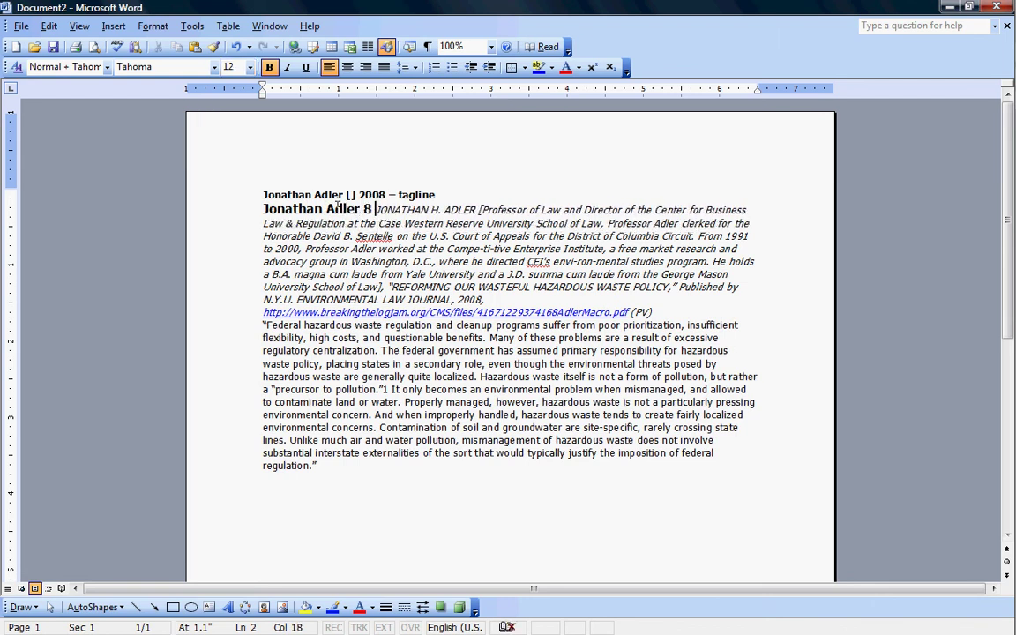
Delete the placeholder tagline line and add an empty 10 pt line above 'Jonathan Adler 8'.
mouse_move(263, 207)
mouse_down()
mouse_move(286, 189)
mouse_move(374, 187)
mouse_move(262, 189)
mouse_up()
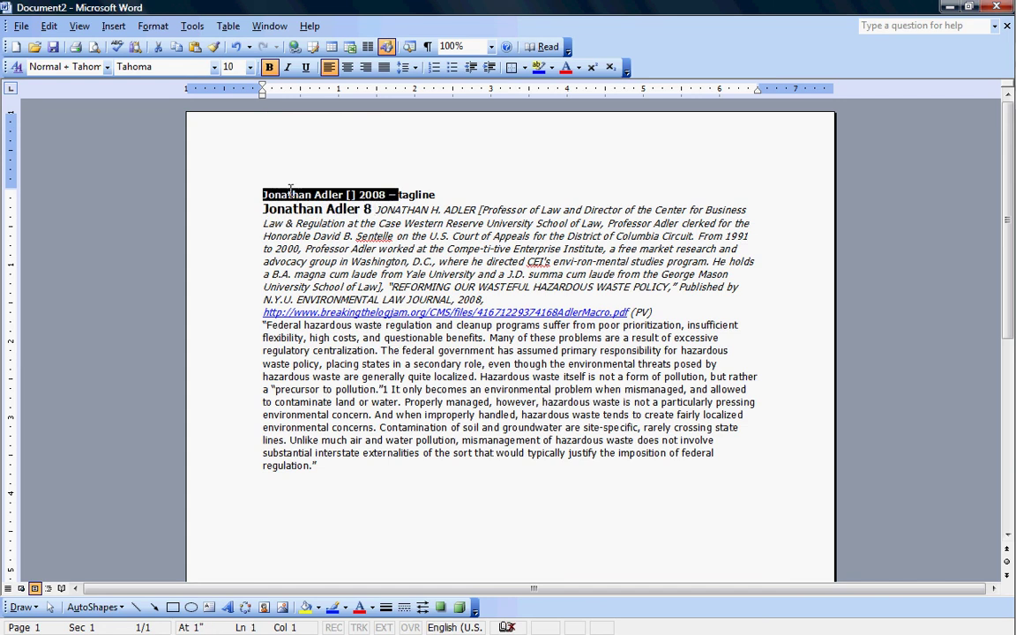
key(Delete)
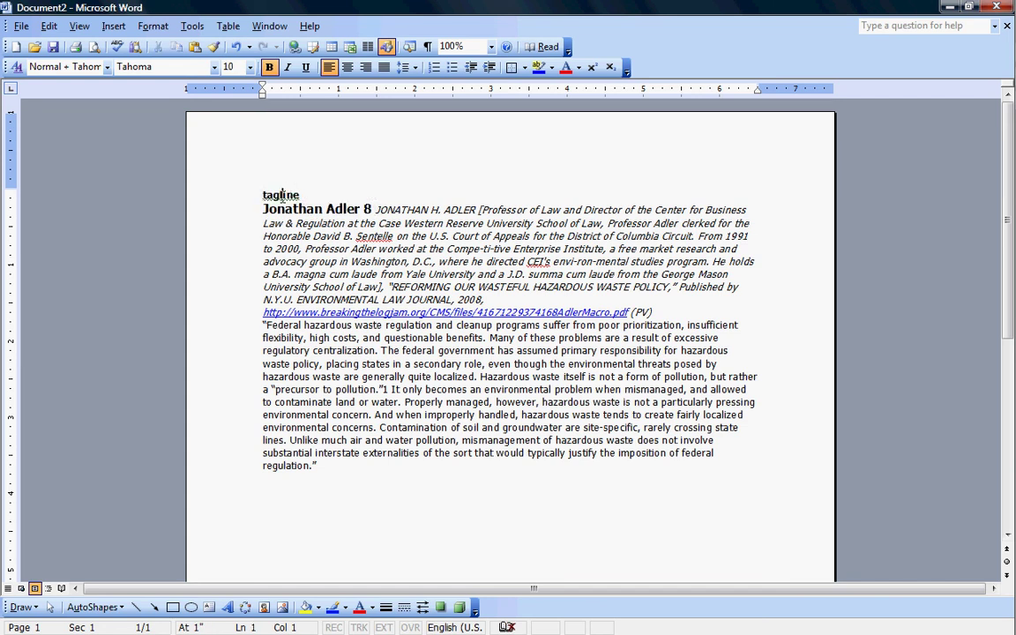
double_click(282, 194)
key(Delete)
key(Delete)
key(Return)
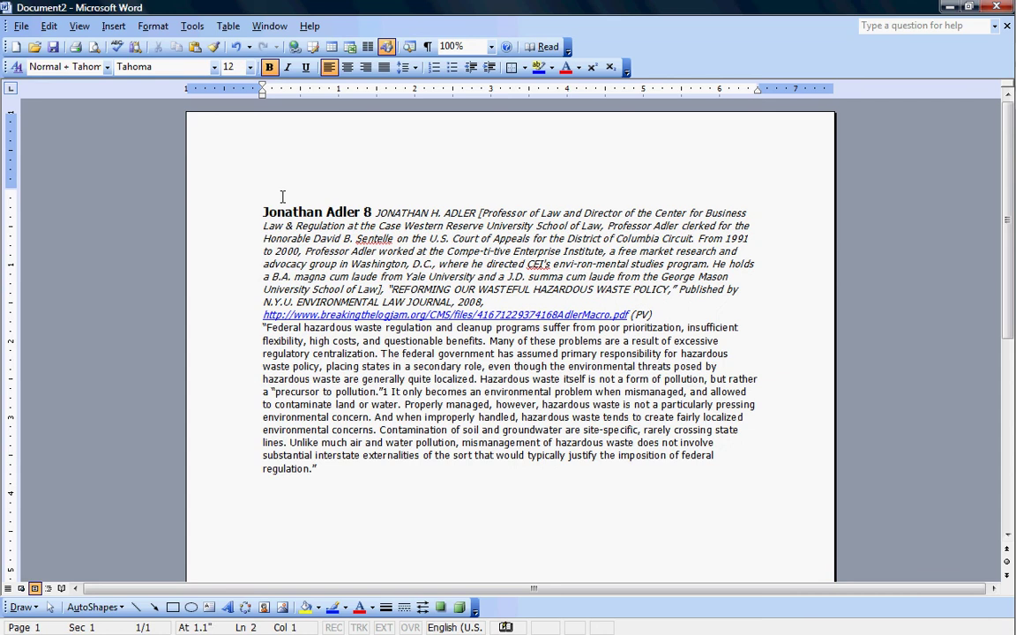
click(233, 67)
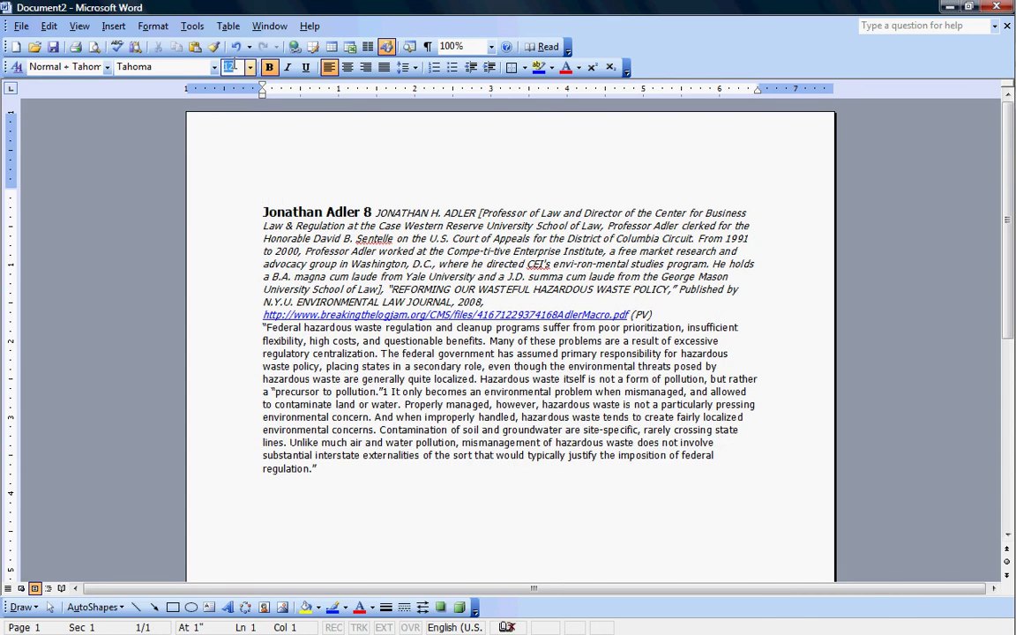
text(10)
key(Return)
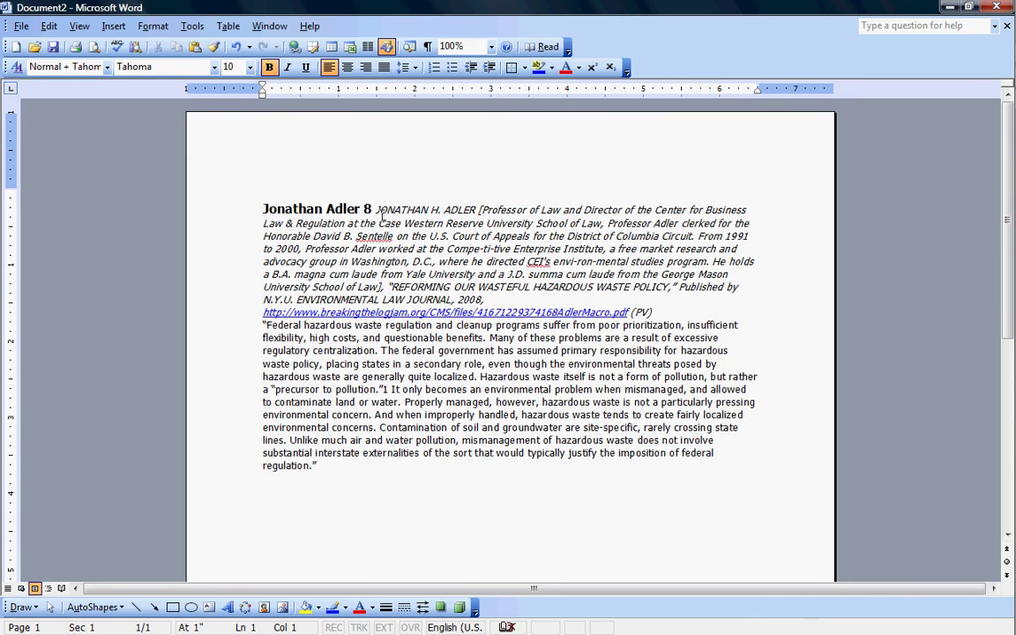
drag(377, 210, 661, 310)
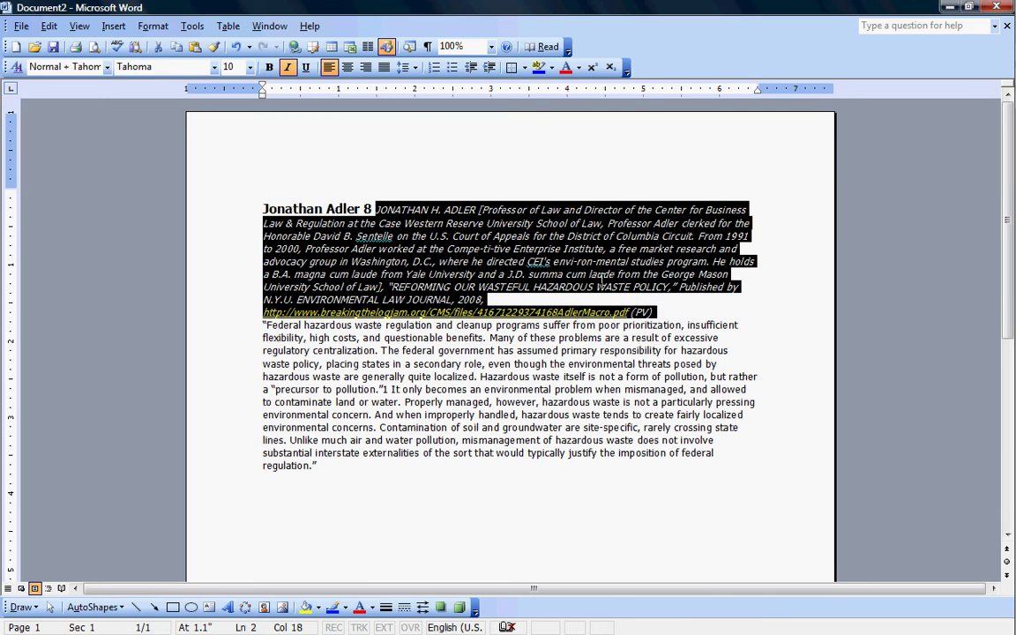
click(601, 277)
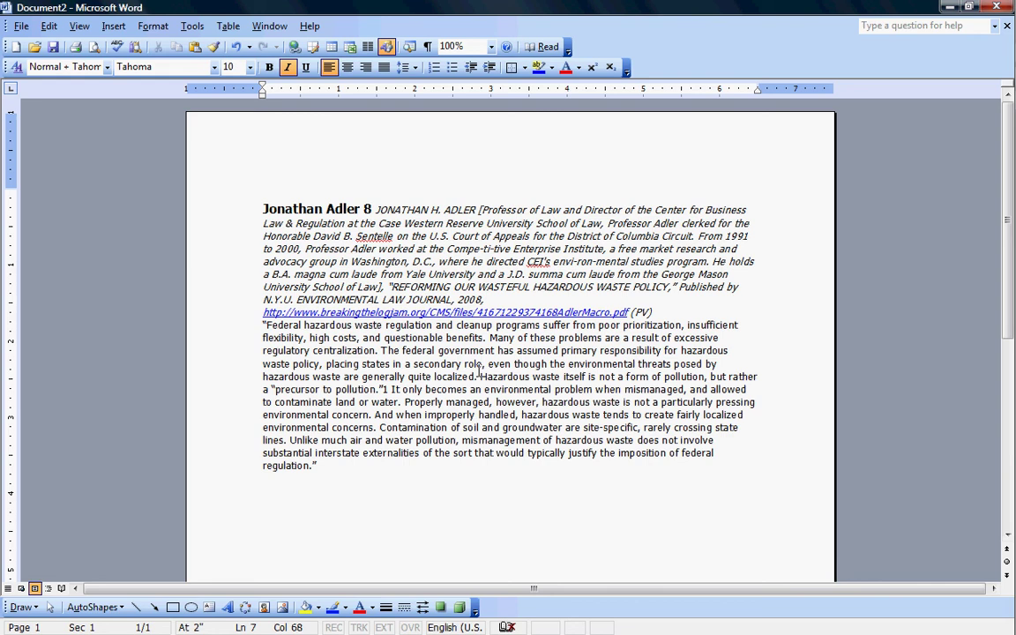
Add a 14 pt 'Significance:' heading at the top of the page.
click(285, 192)
key(Return)
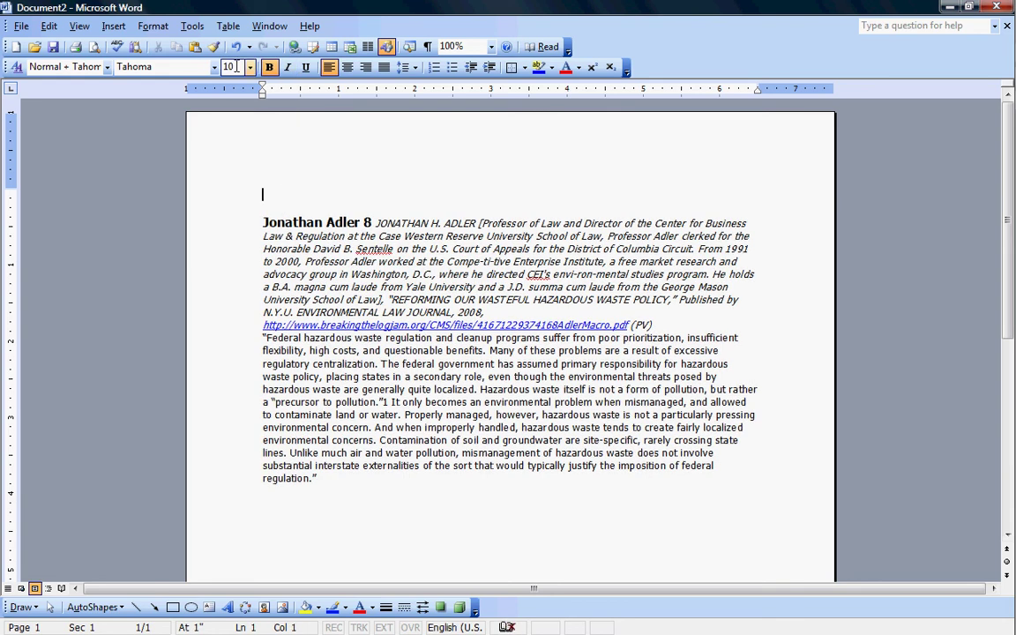
click(231, 66)
text(14)
key(Return)
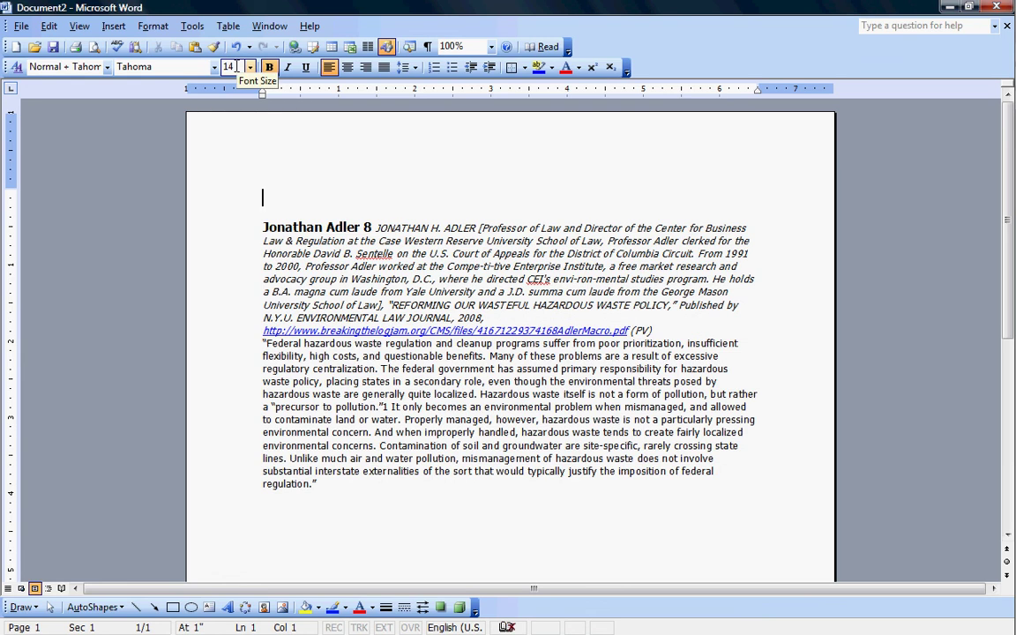
text(Signifi)
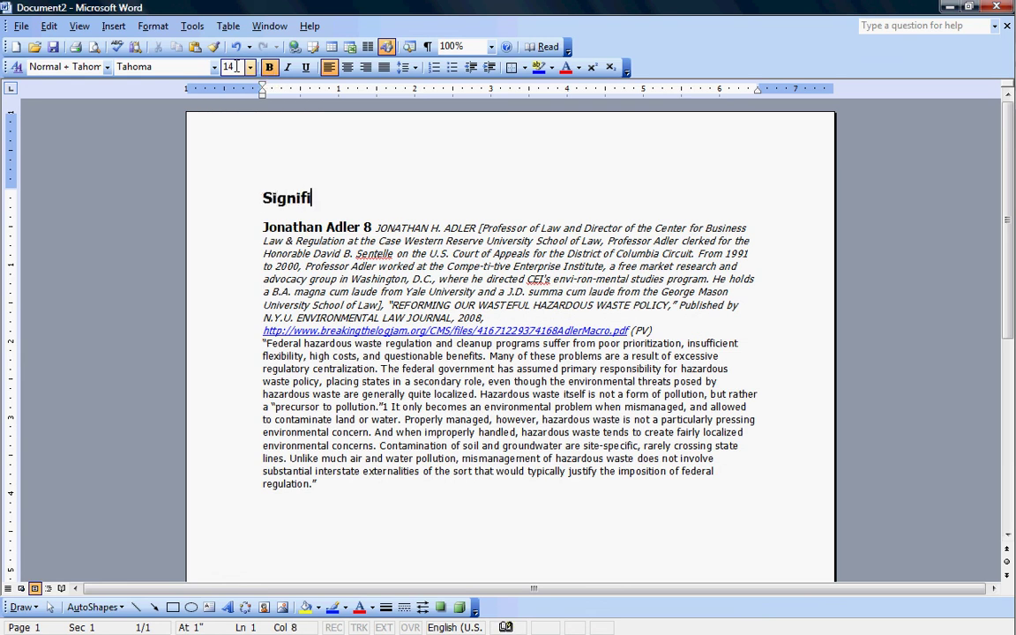
text(cance:)
key(Return)
key(Return)
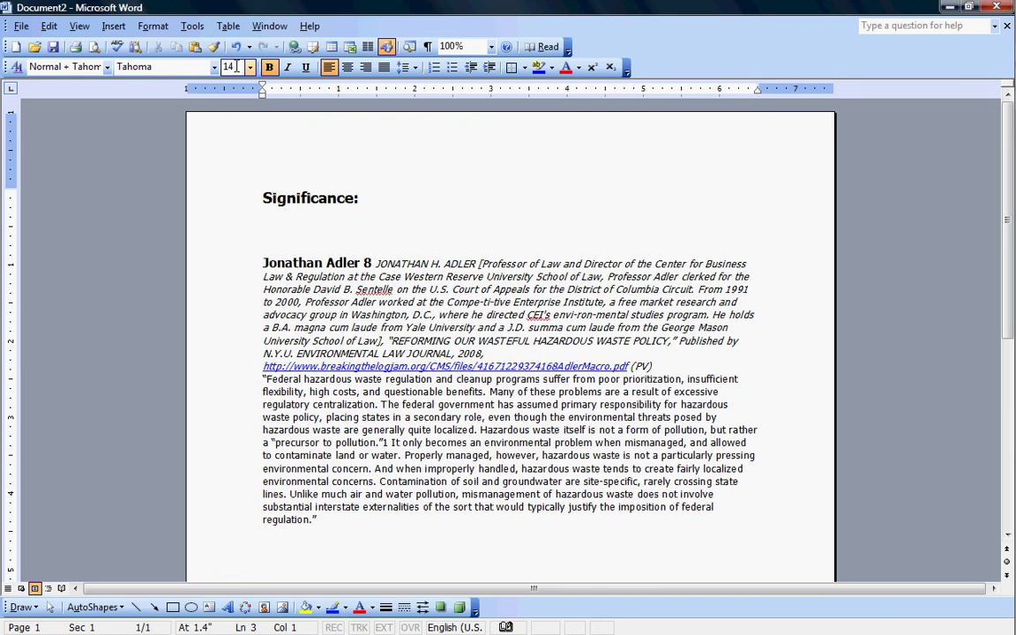
Type the underlined, non-bold argument title '1. Hazardous waste belongs to states'.
key(ctrl+b)
key(ctrl+u)
text(1. )
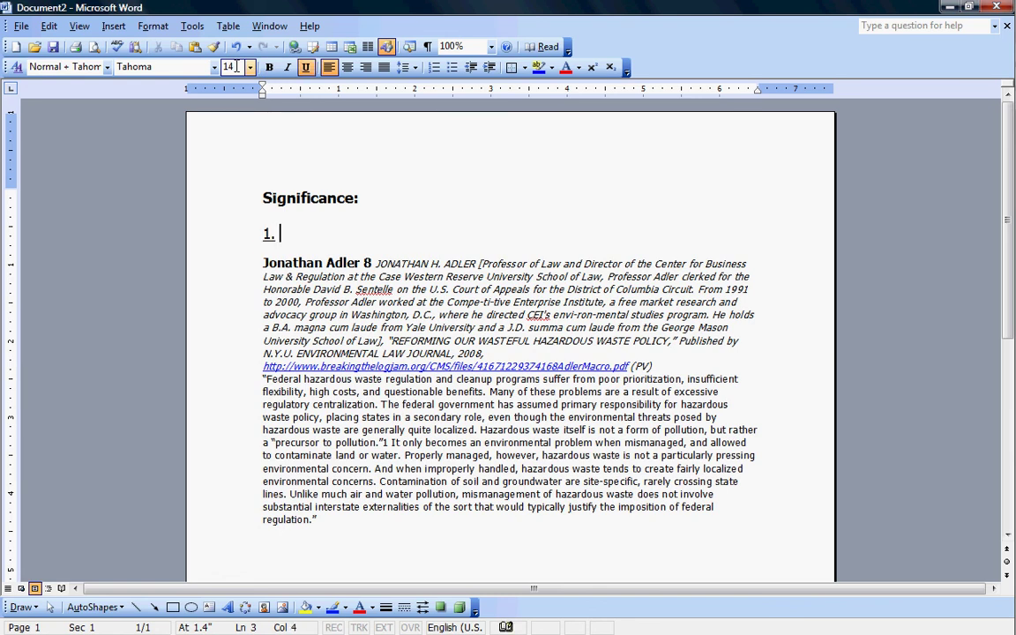
text(Hazardou)
text(s)
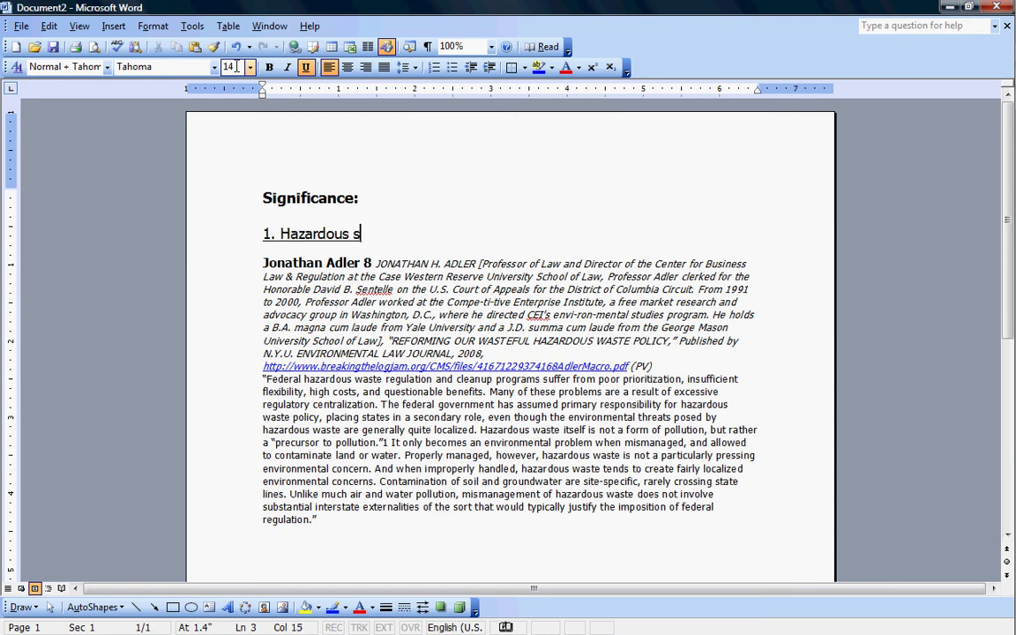
text( waste belon)
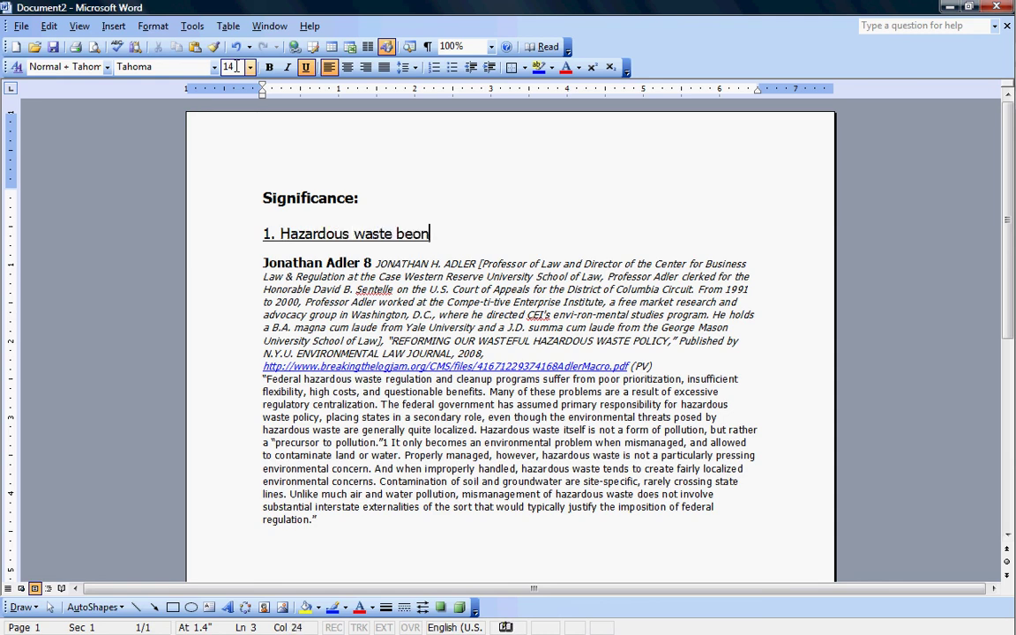
key(BackSpace)
key(BackSpace)
text(longs to states)
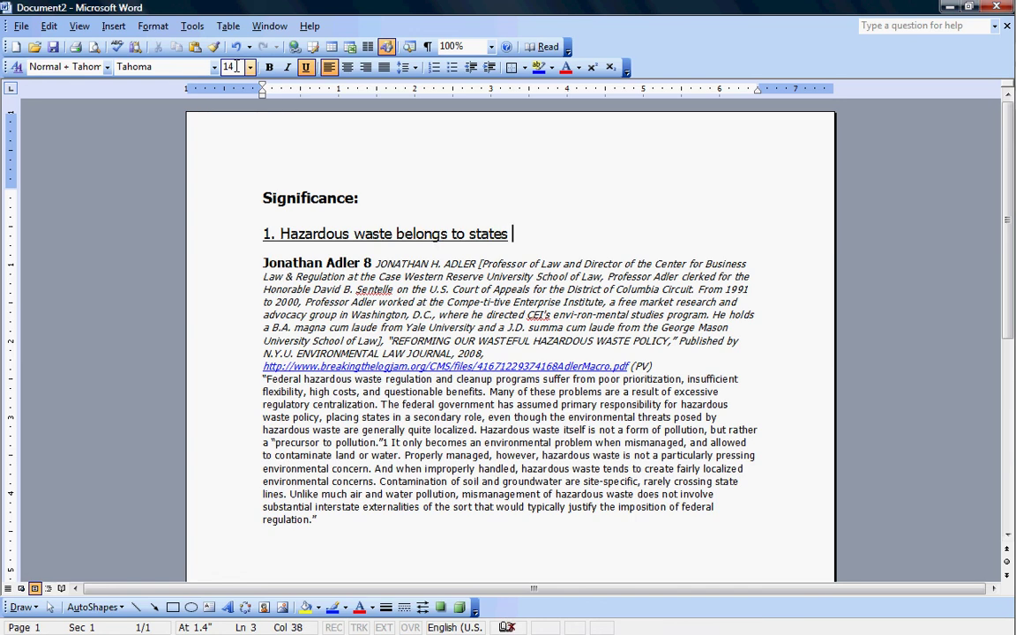
key(Return)
key(Down)
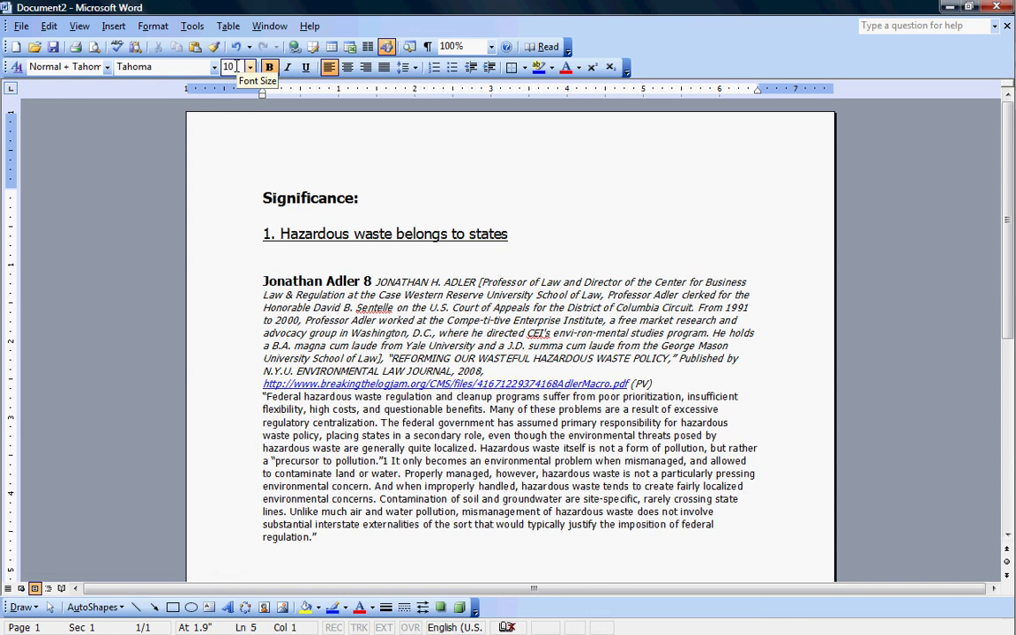
Delete the stray footnote number 1 before 'It only' in the evidence.
triple_click(317, 232)
click(386, 460)
key(BackSpace)
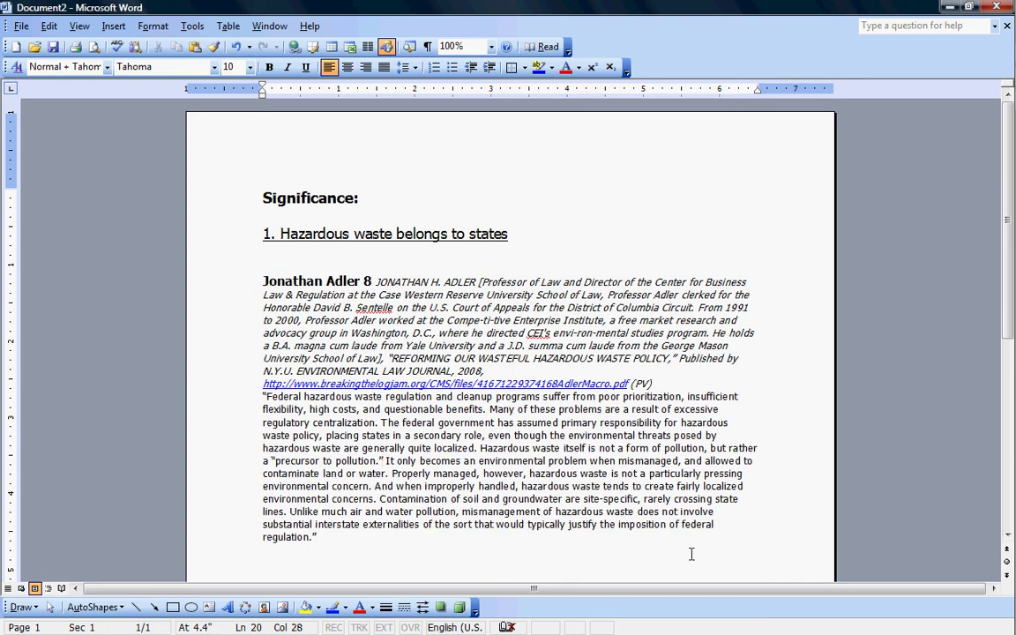
Paste the evidence's last sentence above the citation as plain text and capitalize its 'M'.
drag(461, 513, 310, 536)
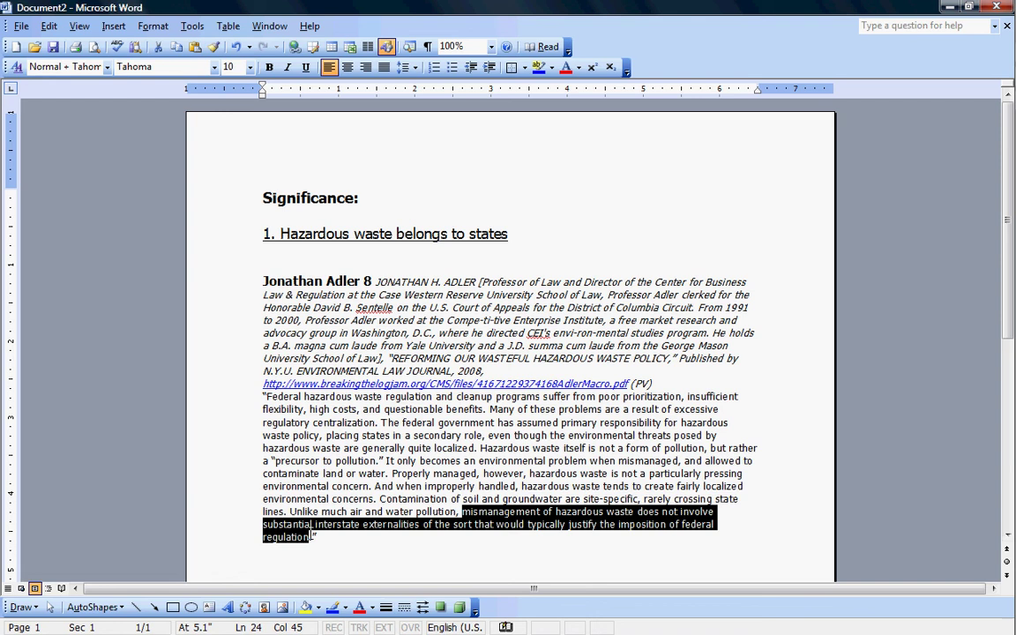
key(ctrl+c)
click(265, 266)
key(ctrl+v)
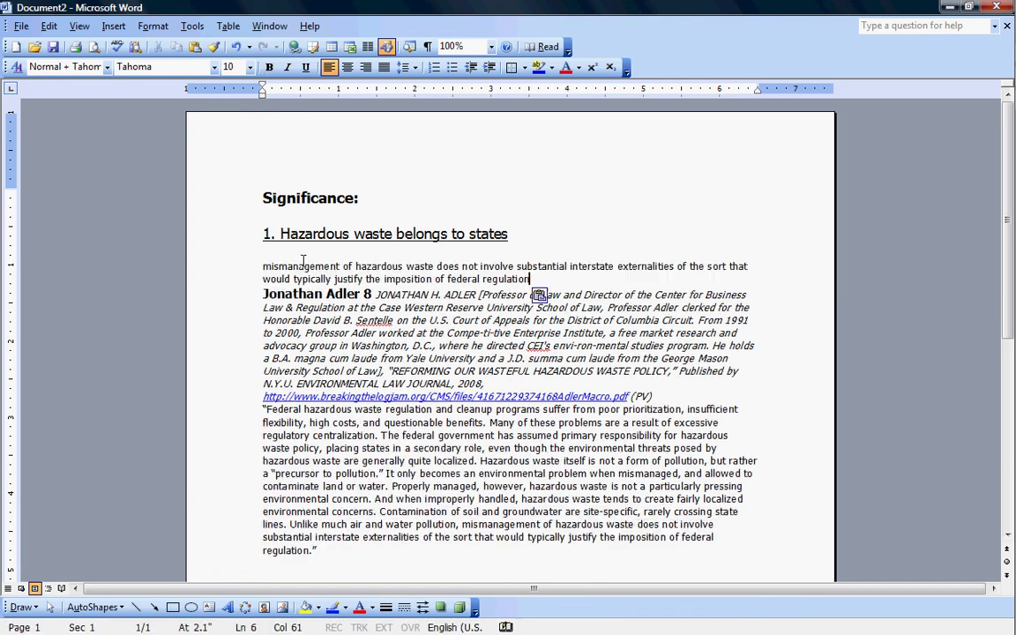
click(544, 294)
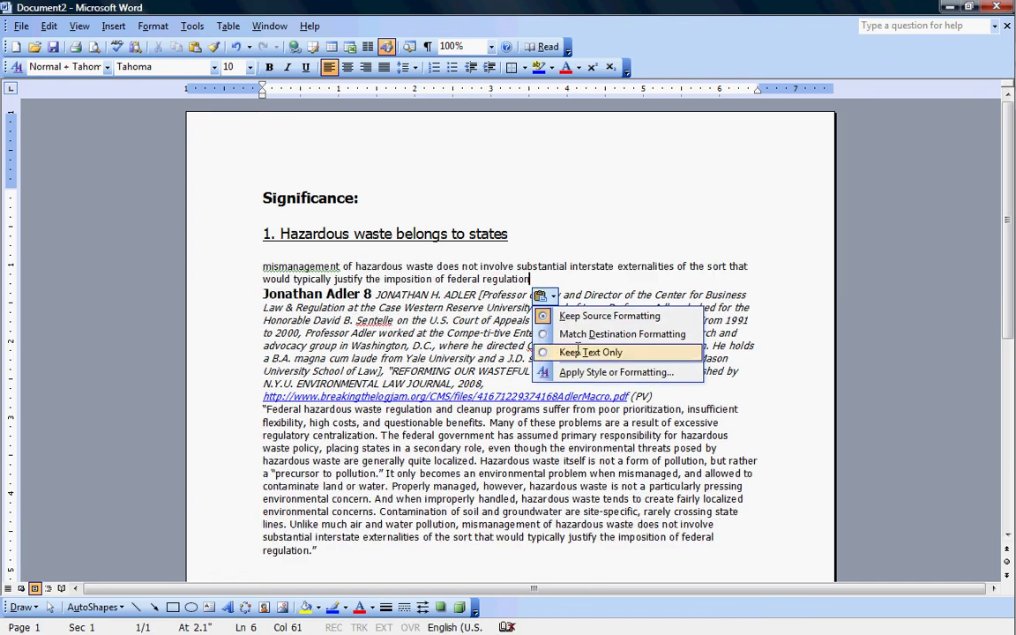
click(584, 351)
drag(262, 266, 271, 266)
text(M)
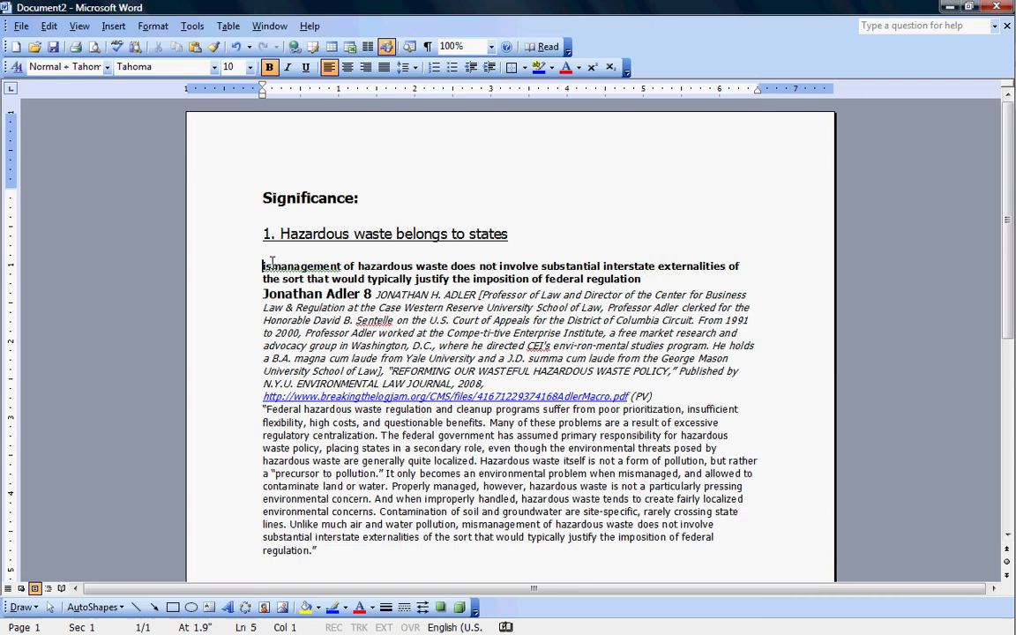
click(323, 265)
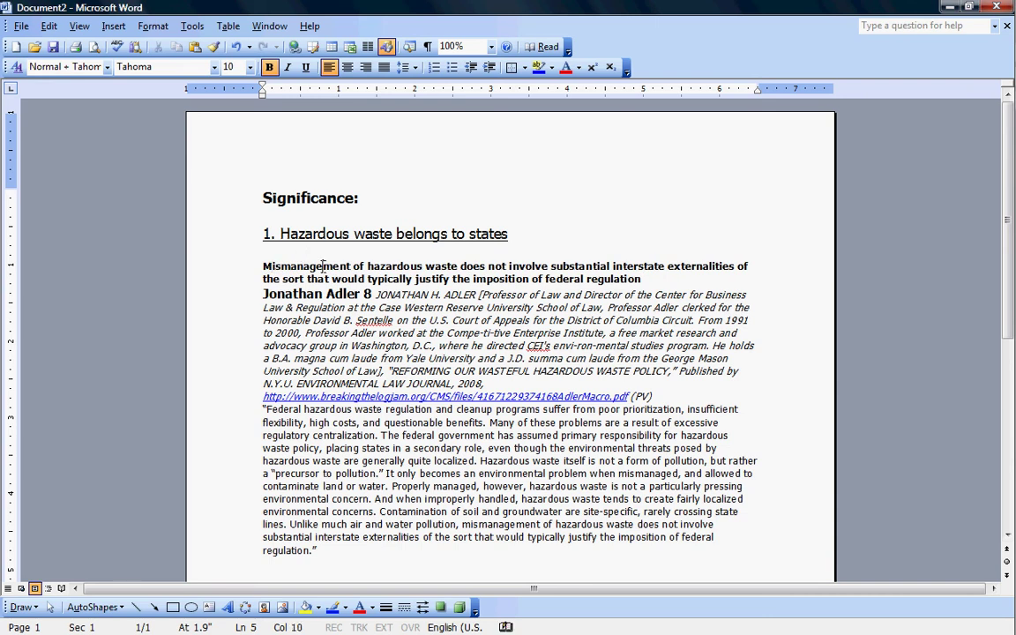
click(335, 265)
Select the tagline, argument title and evidence paragraph in turn to check their formatting.
triple_click(369, 278)
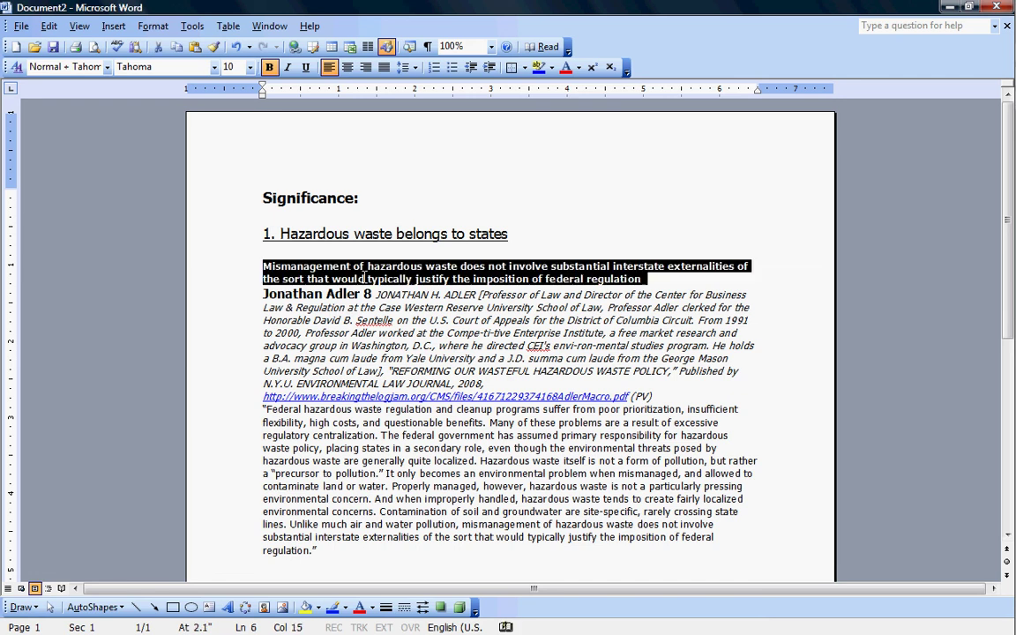
triple_click(386, 460)
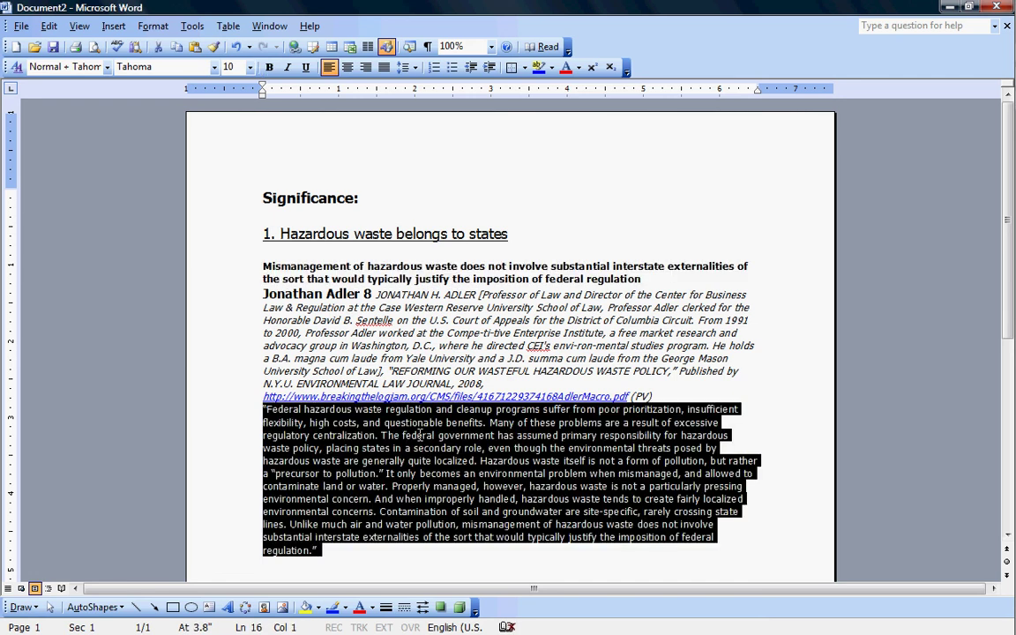
triple_click(366, 243)
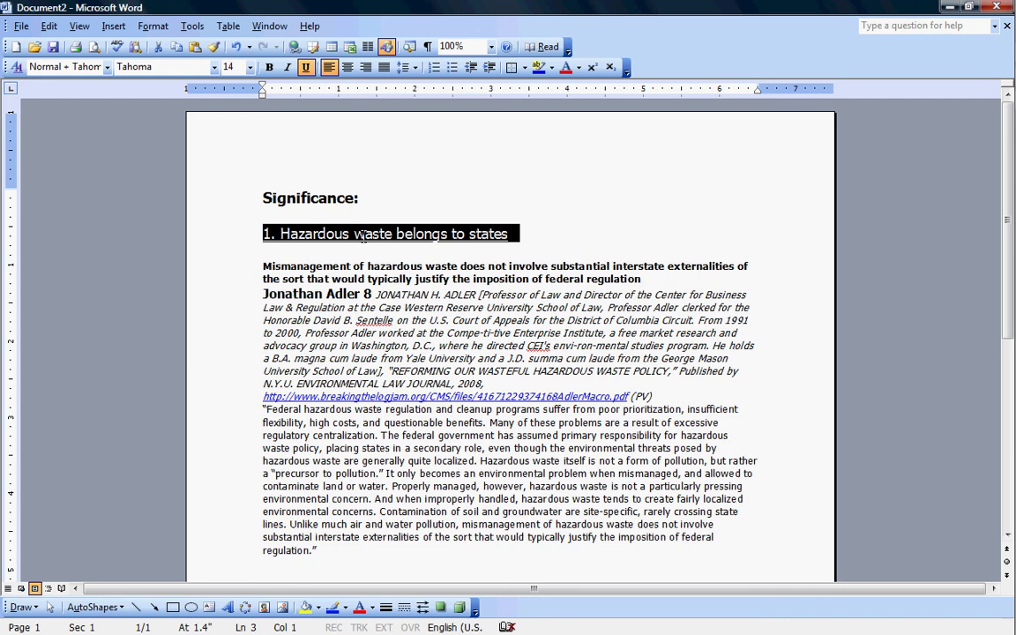
click(382, 311)
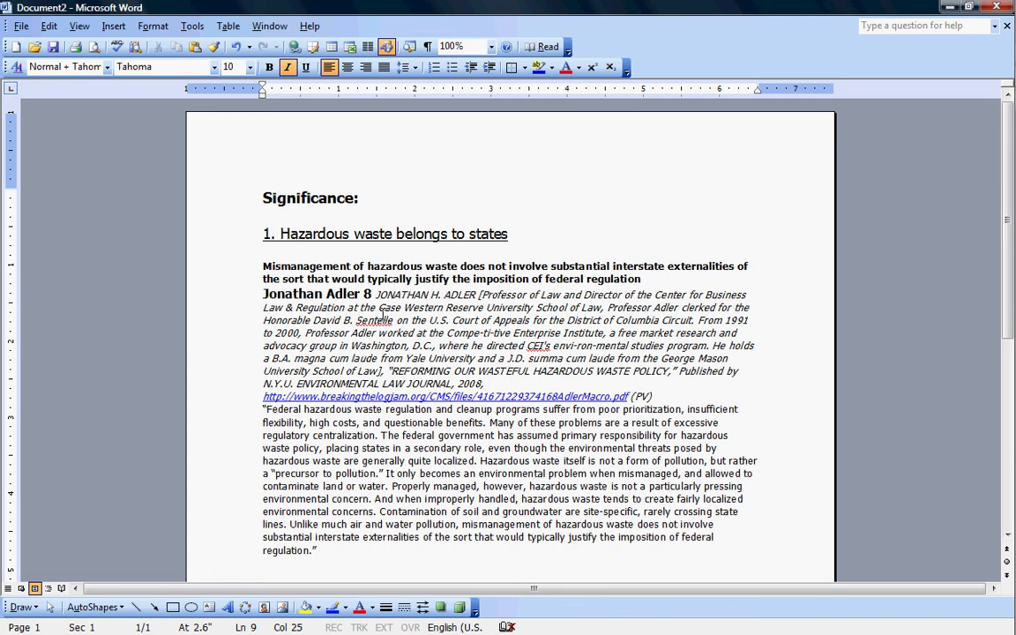
triple_click(394, 468)
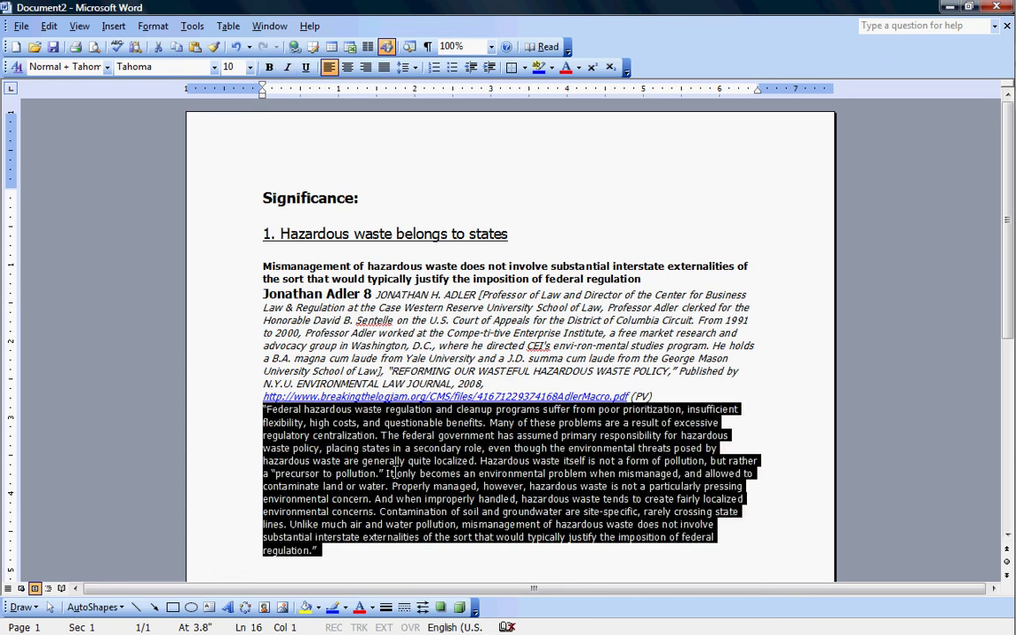
click(263, 409)
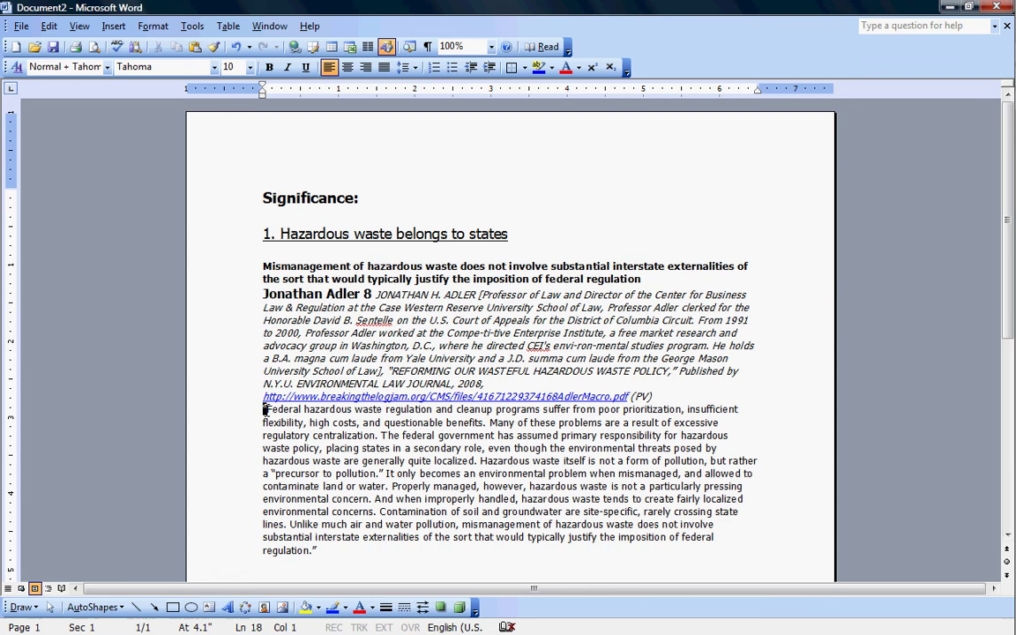
drag(263, 409, 316, 549)
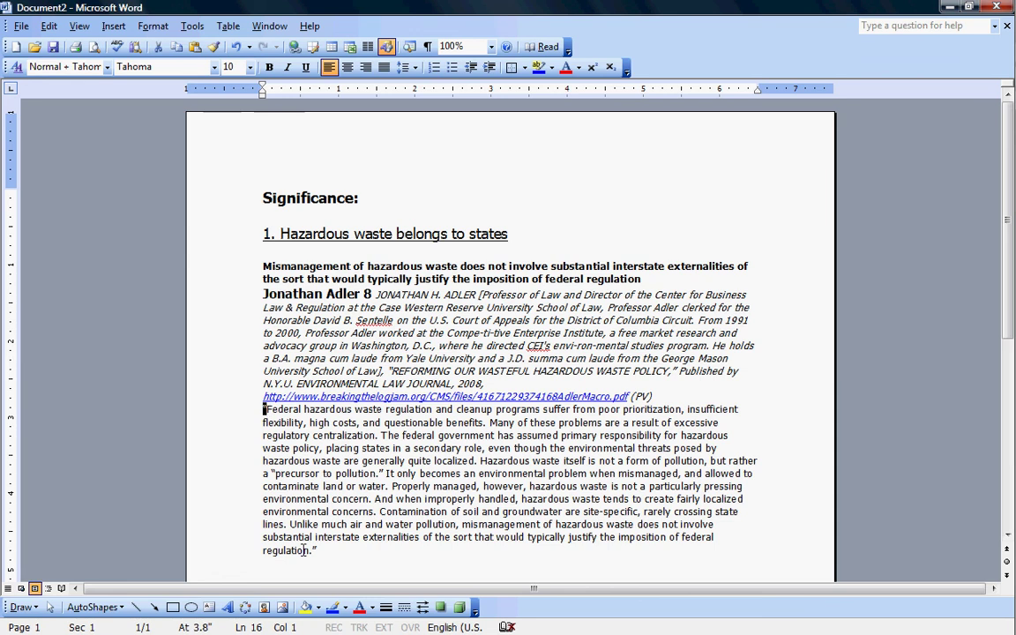
click(307, 345)
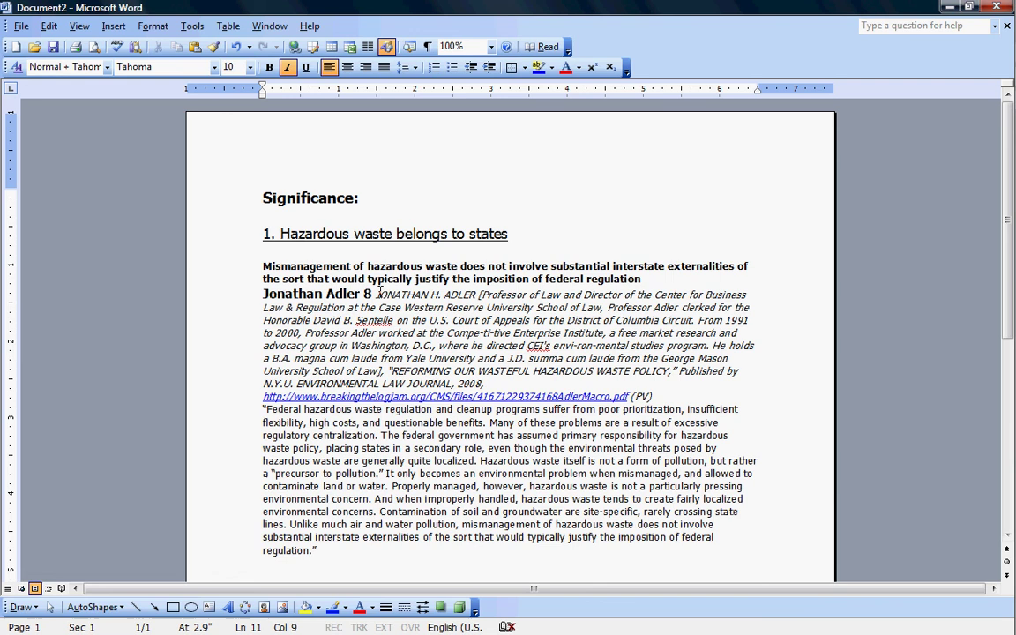
Check the Adler citation, 'Adler 8' tag and tagline, then switch to the Federalism Extension window.
drag(374, 297, 527, 320)
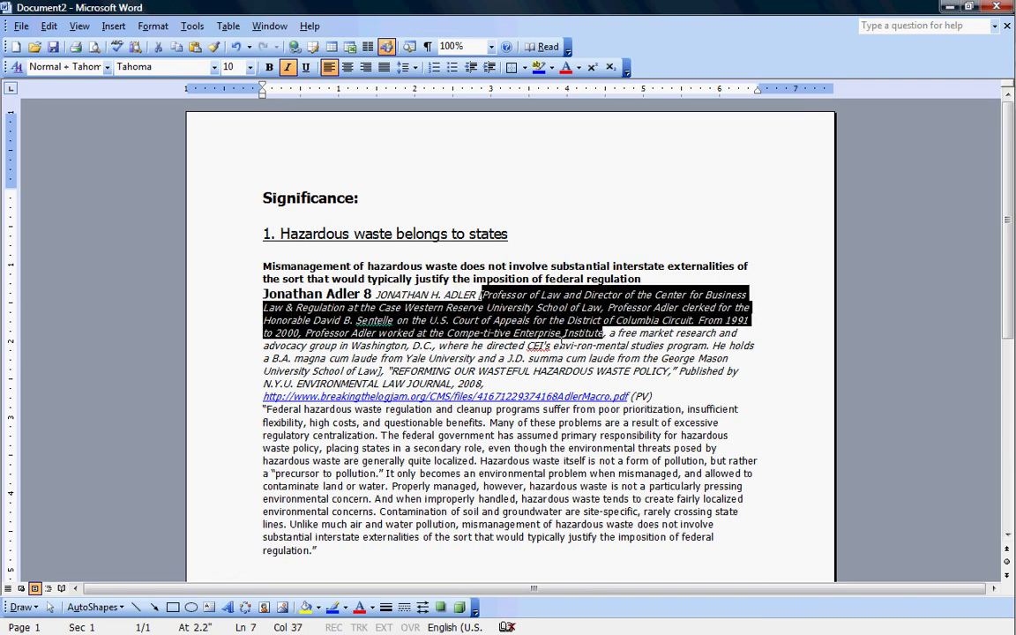
drag(391, 371, 488, 385)
click(470, 384)
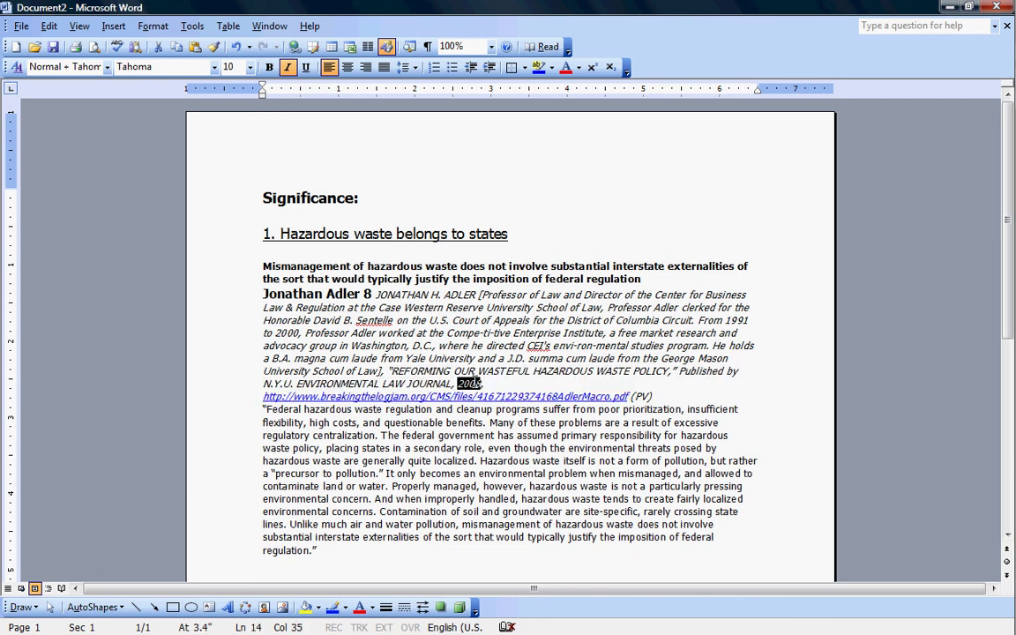
triple_click(643, 397)
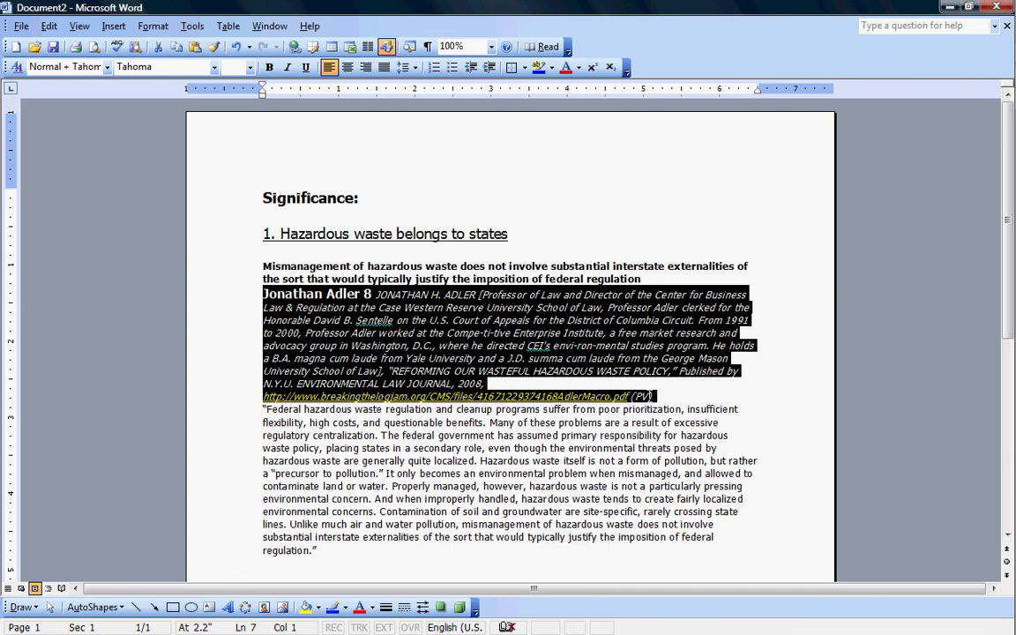
click(601, 396)
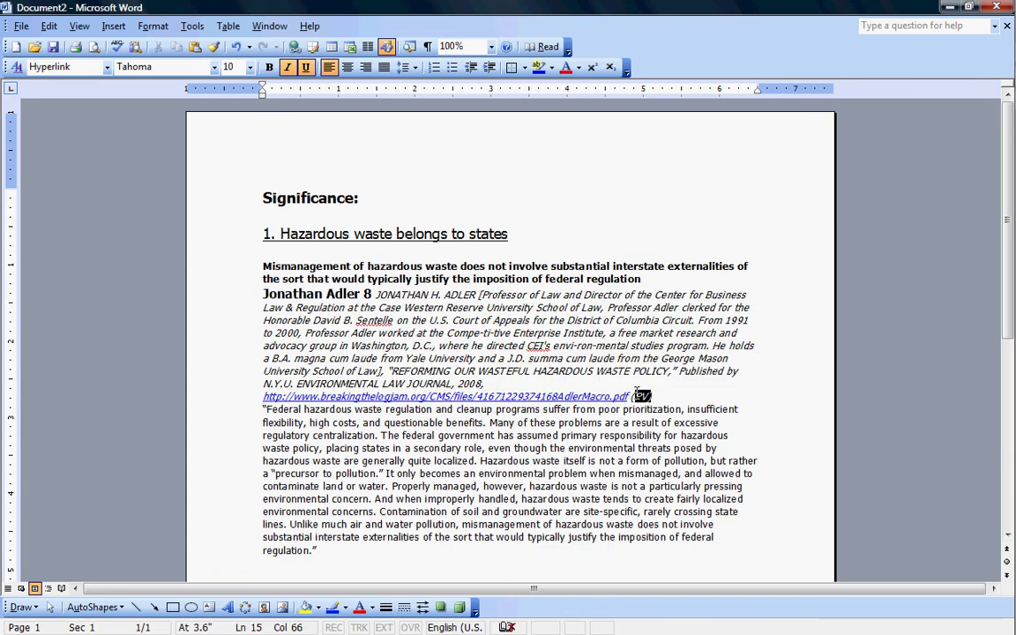
click(532, 331)
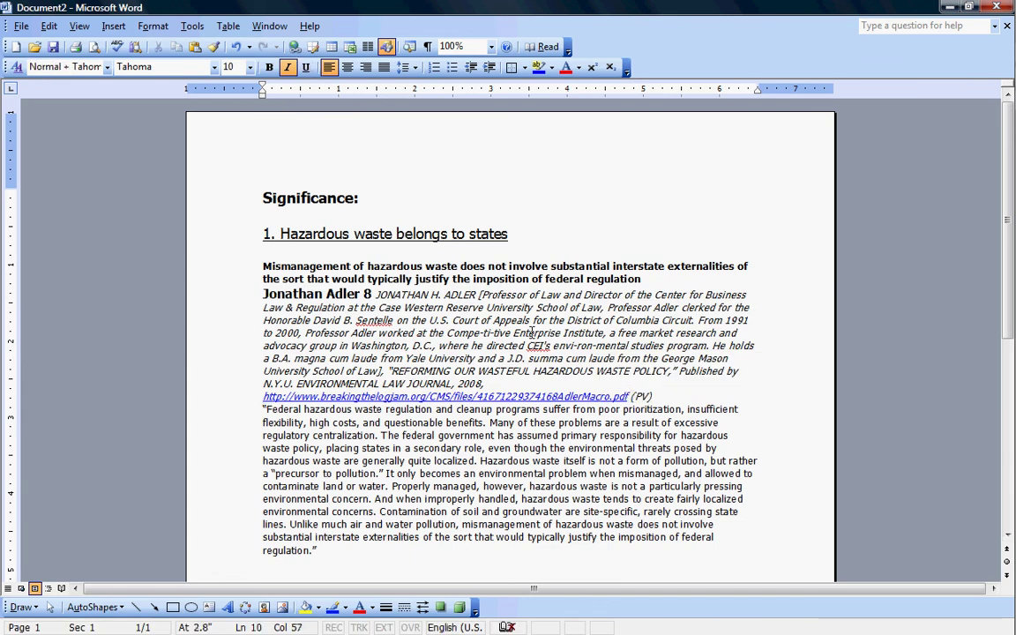
drag(261, 295, 374, 295)
click(403, 320)
triple_click(377, 274)
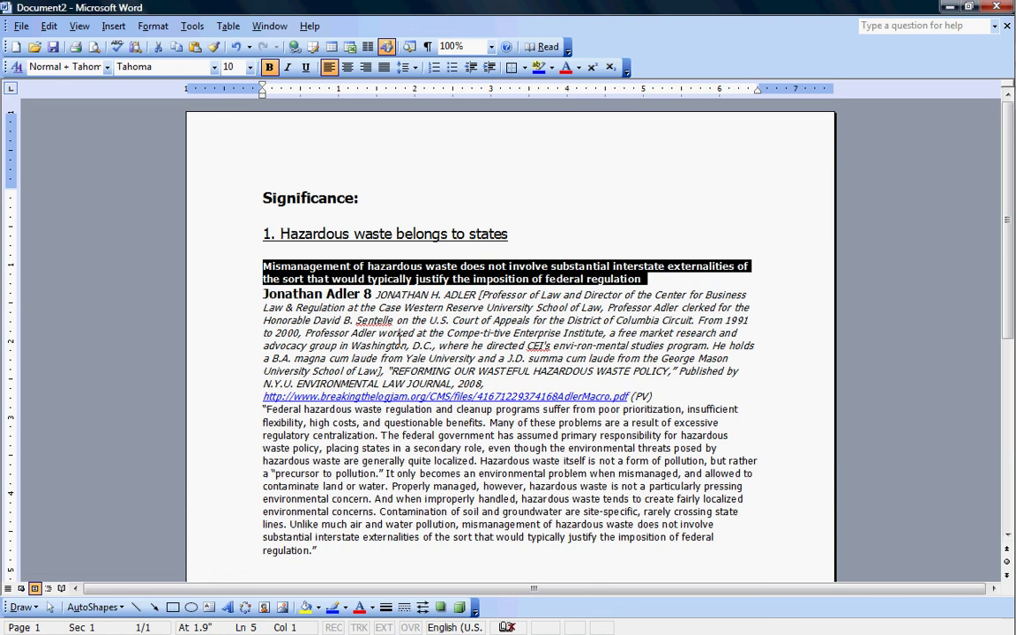
click(399, 335)
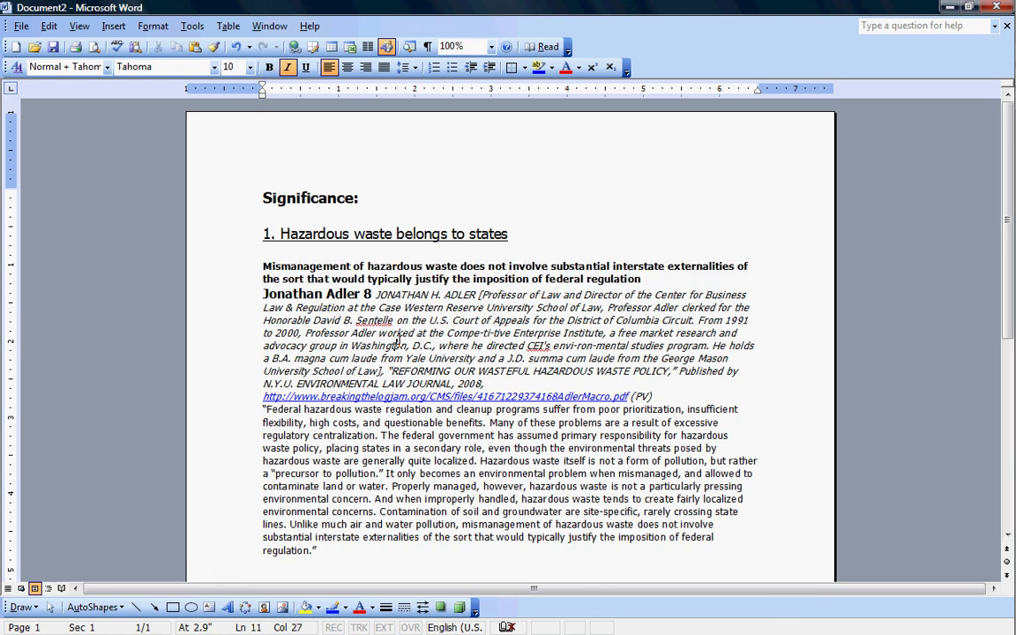
drag(262, 265, 361, 545)
click(376, 511)
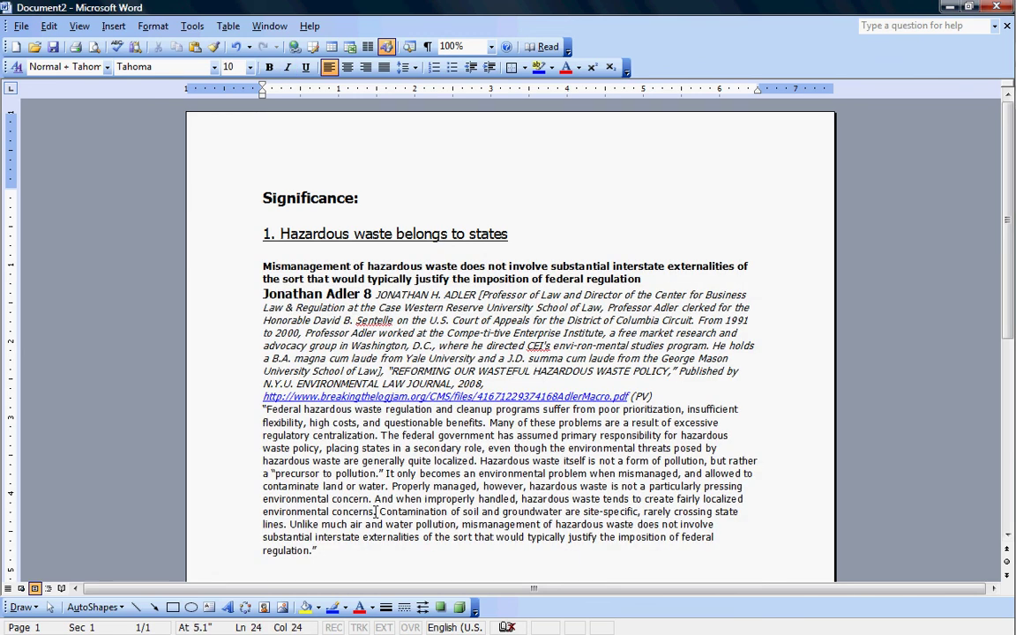
key(super+Tab)
key(super+Tab)
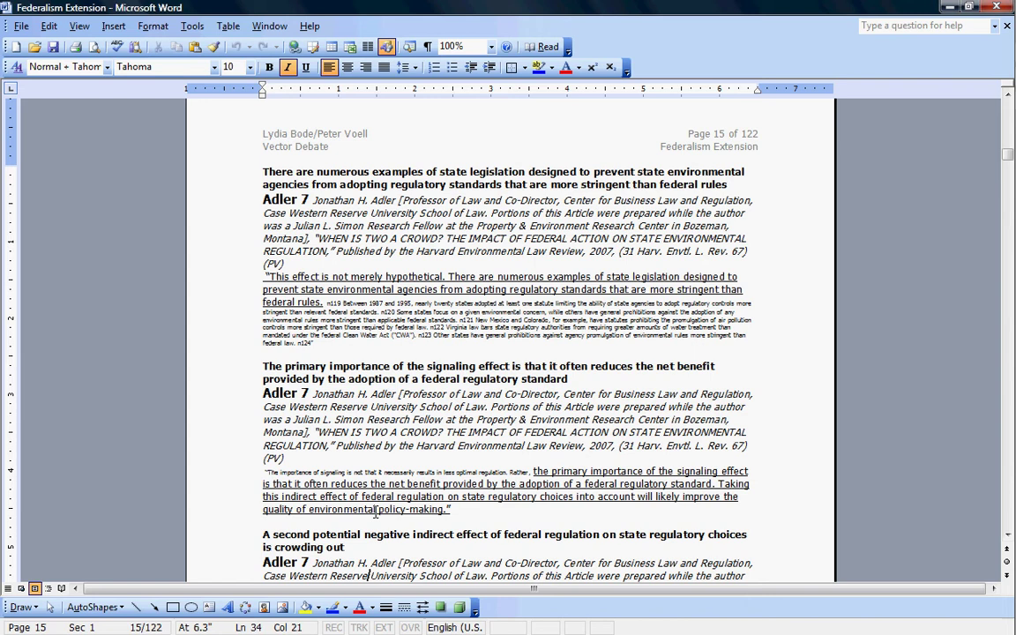
Move down from page 15 through pages 16 and 17 to the Adler 5 cards on page 18.
key(Down)
key(Down)
key(Down)
key(Down)
key(Down)
key(Down)
key(Down)
key(Down)
key(Down)
key(Down)
key(Down)
key(Down)
key(Down)
key(Down)
key(Down)
key(Down)
key(Down)
key(Down)
key(Down)
key(Down)
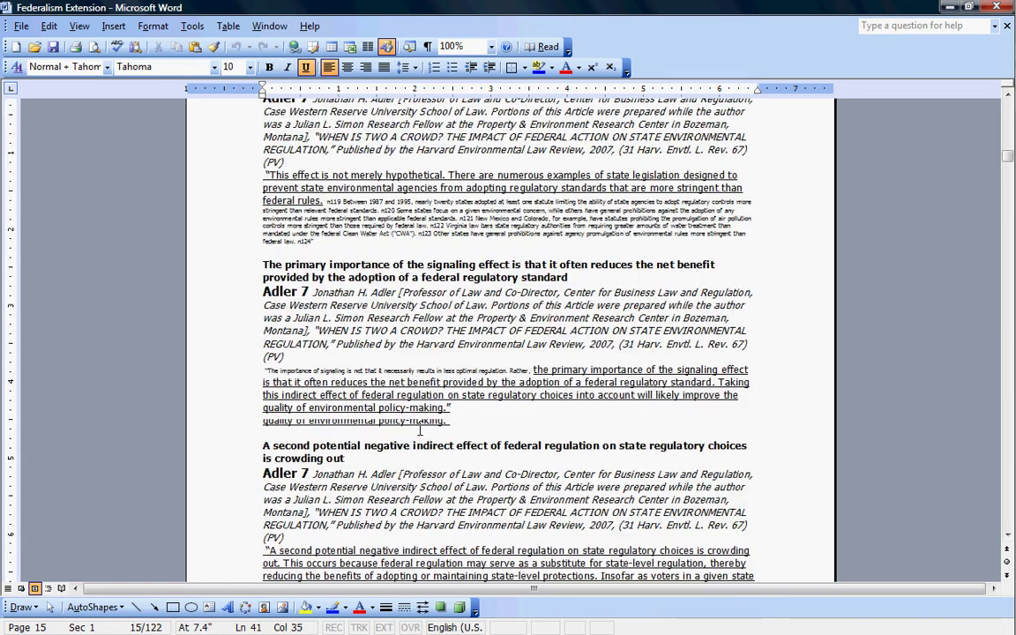
key(Down)
key(Down)
key(Down)
key(Down)
key(Down)
key(Down)
key(Down)
key(Down)
key(Down)
key(Down)
key(Down)
key(Down)
key(Down)
key(Down)
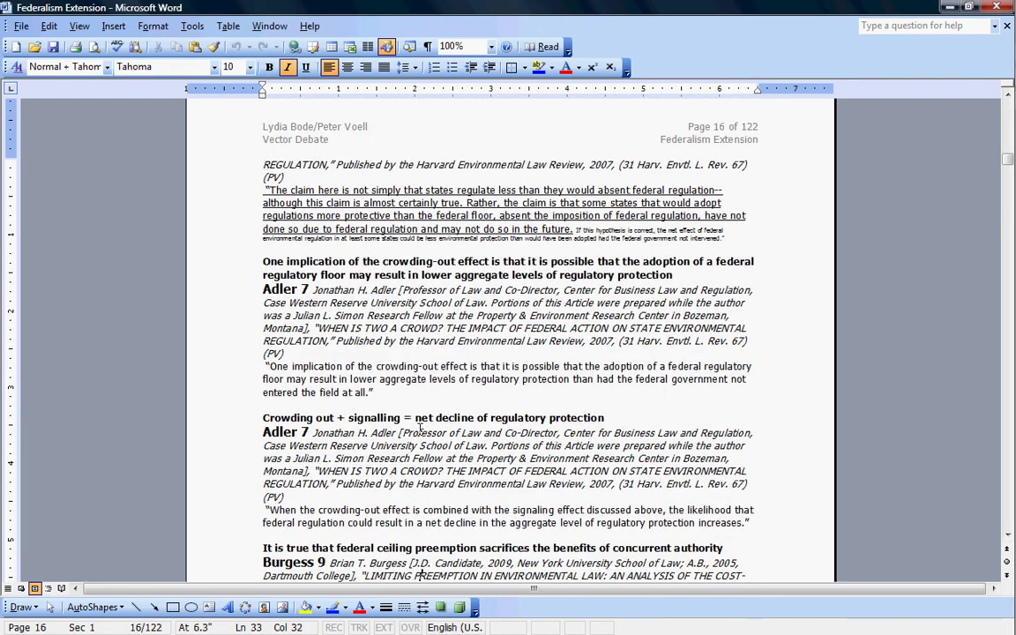
key(Down)
key(Down)
key(Down)
key(Down)
key(Down)
key(Down)
key(Down)
key(Down)
key(Down)
key(Down)
key(Down)
key(Down)
key(Down)
key(Down)
key(Down)
key(Down)
key(Down)
key(Down)
key(Down)
key(Down)
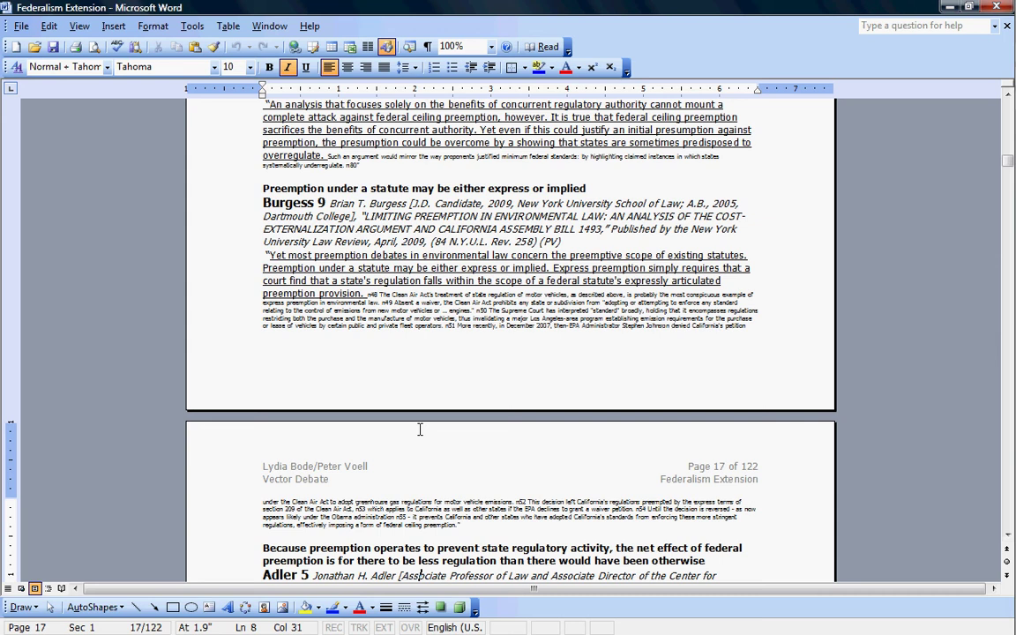
key(Down)
key(Down)
key(Down)
key(Down)
key(Down)
key(Down)
key(Down)
key(Down)
key(Down)
key(Down)
key(Down)
key(Down)
key(Down)
key(Down)
key(Down)
key(Down)
key(Down)
key(Down)
key(Down)
key(Down)
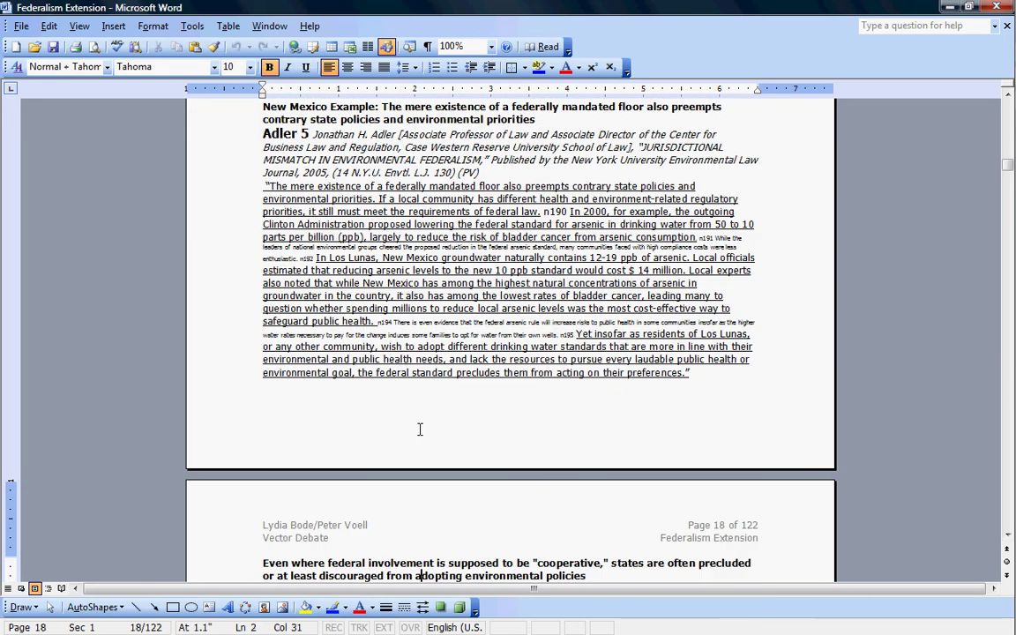
key(Down)
key(Down)
key(Down)
key(Down)
key(Down)
key(Down)
key(Down)
key(Down)
key(Down)
key(Down)
key(Down)
key(Down)
key(Down)
key(Down)
key(Down)
key(Down)
key(Down)
key(Down)
key(Down)
key(Down)
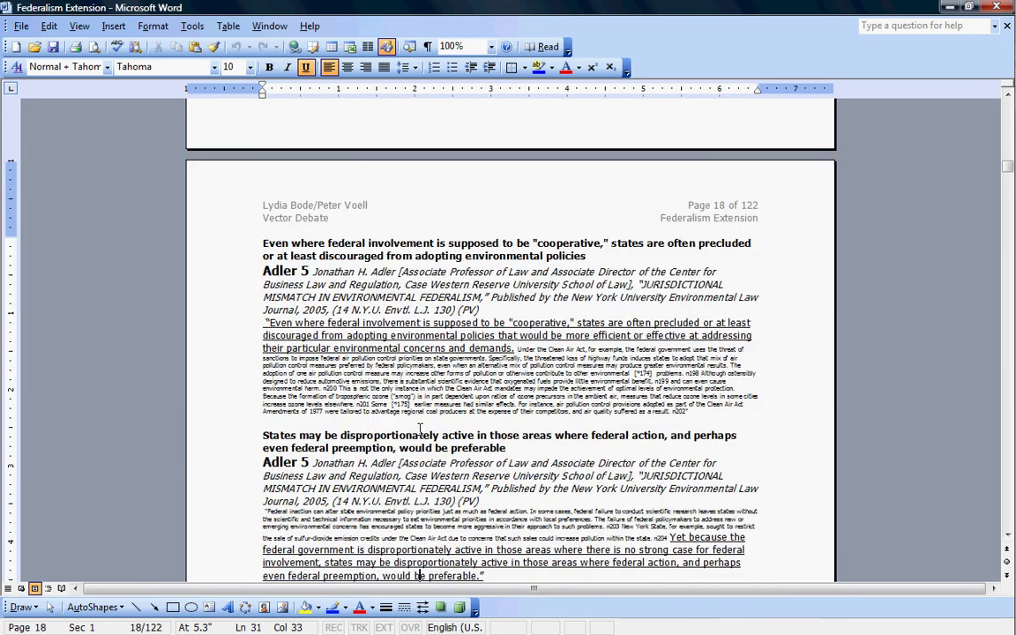